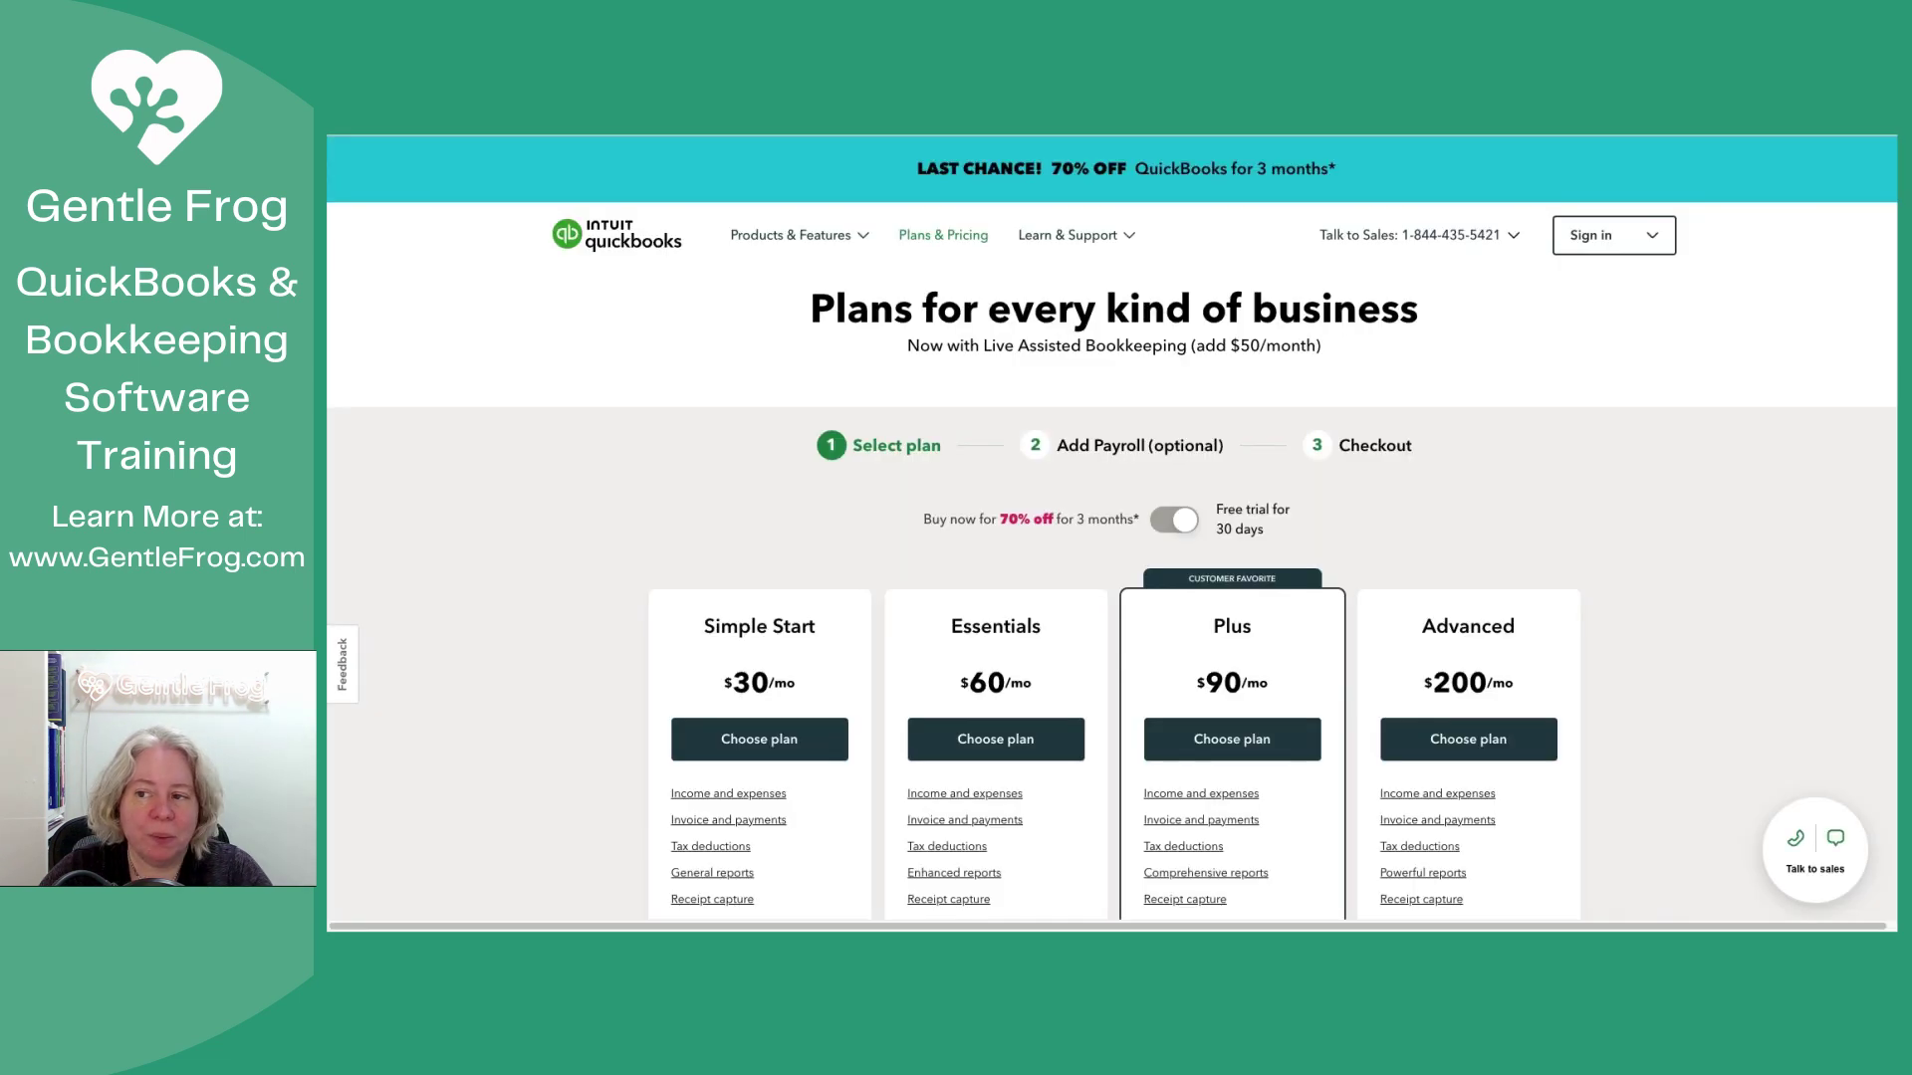
Step: Scroll through the QuickBooks pricing page's plan features and FAQ
{"action": "scroll", "coordinate": [1112, 607], "scroll_direction": "down", "scroll_amount": 3}
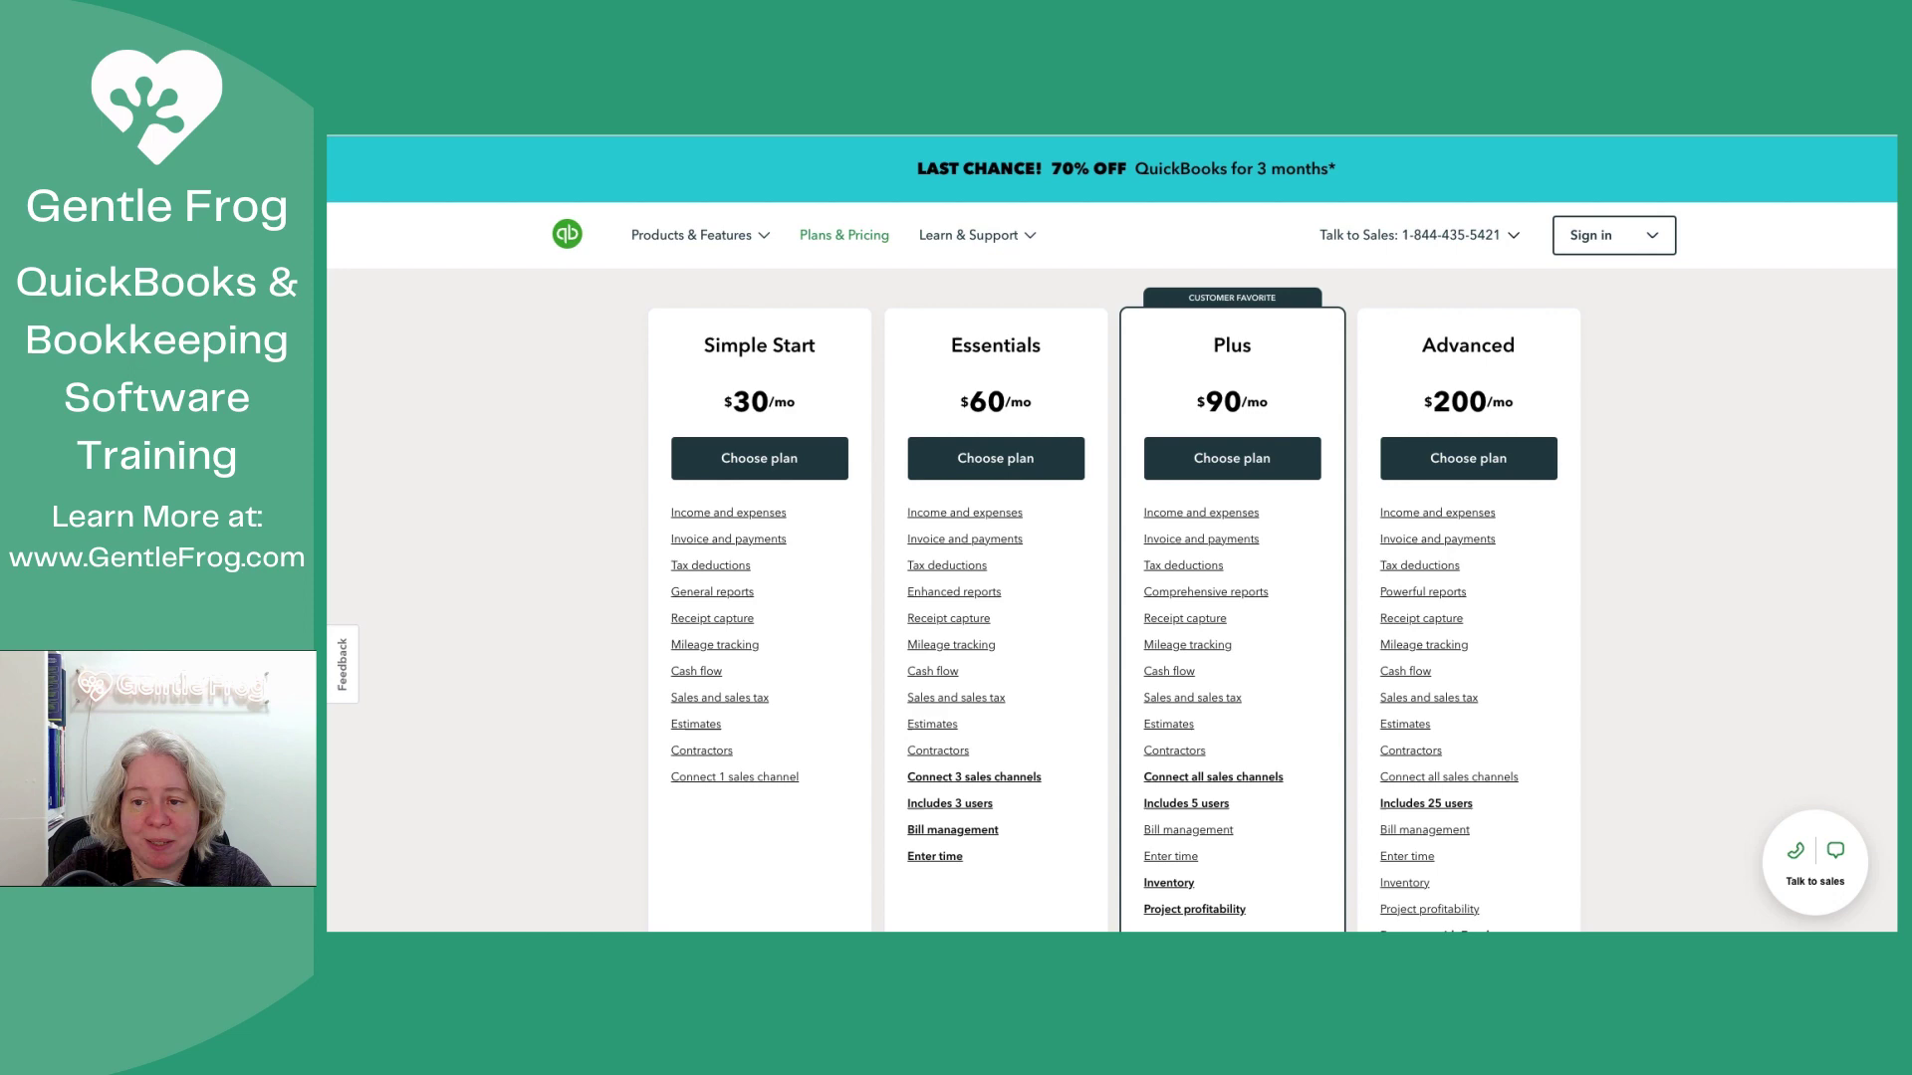
{"action": "scroll", "coordinate": [1112, 606], "scroll_direction": "down", "scroll_amount": 2}
{"action": "scroll", "coordinate": [1112, 601], "scroll_direction": "down", "scroll_amount": 10}
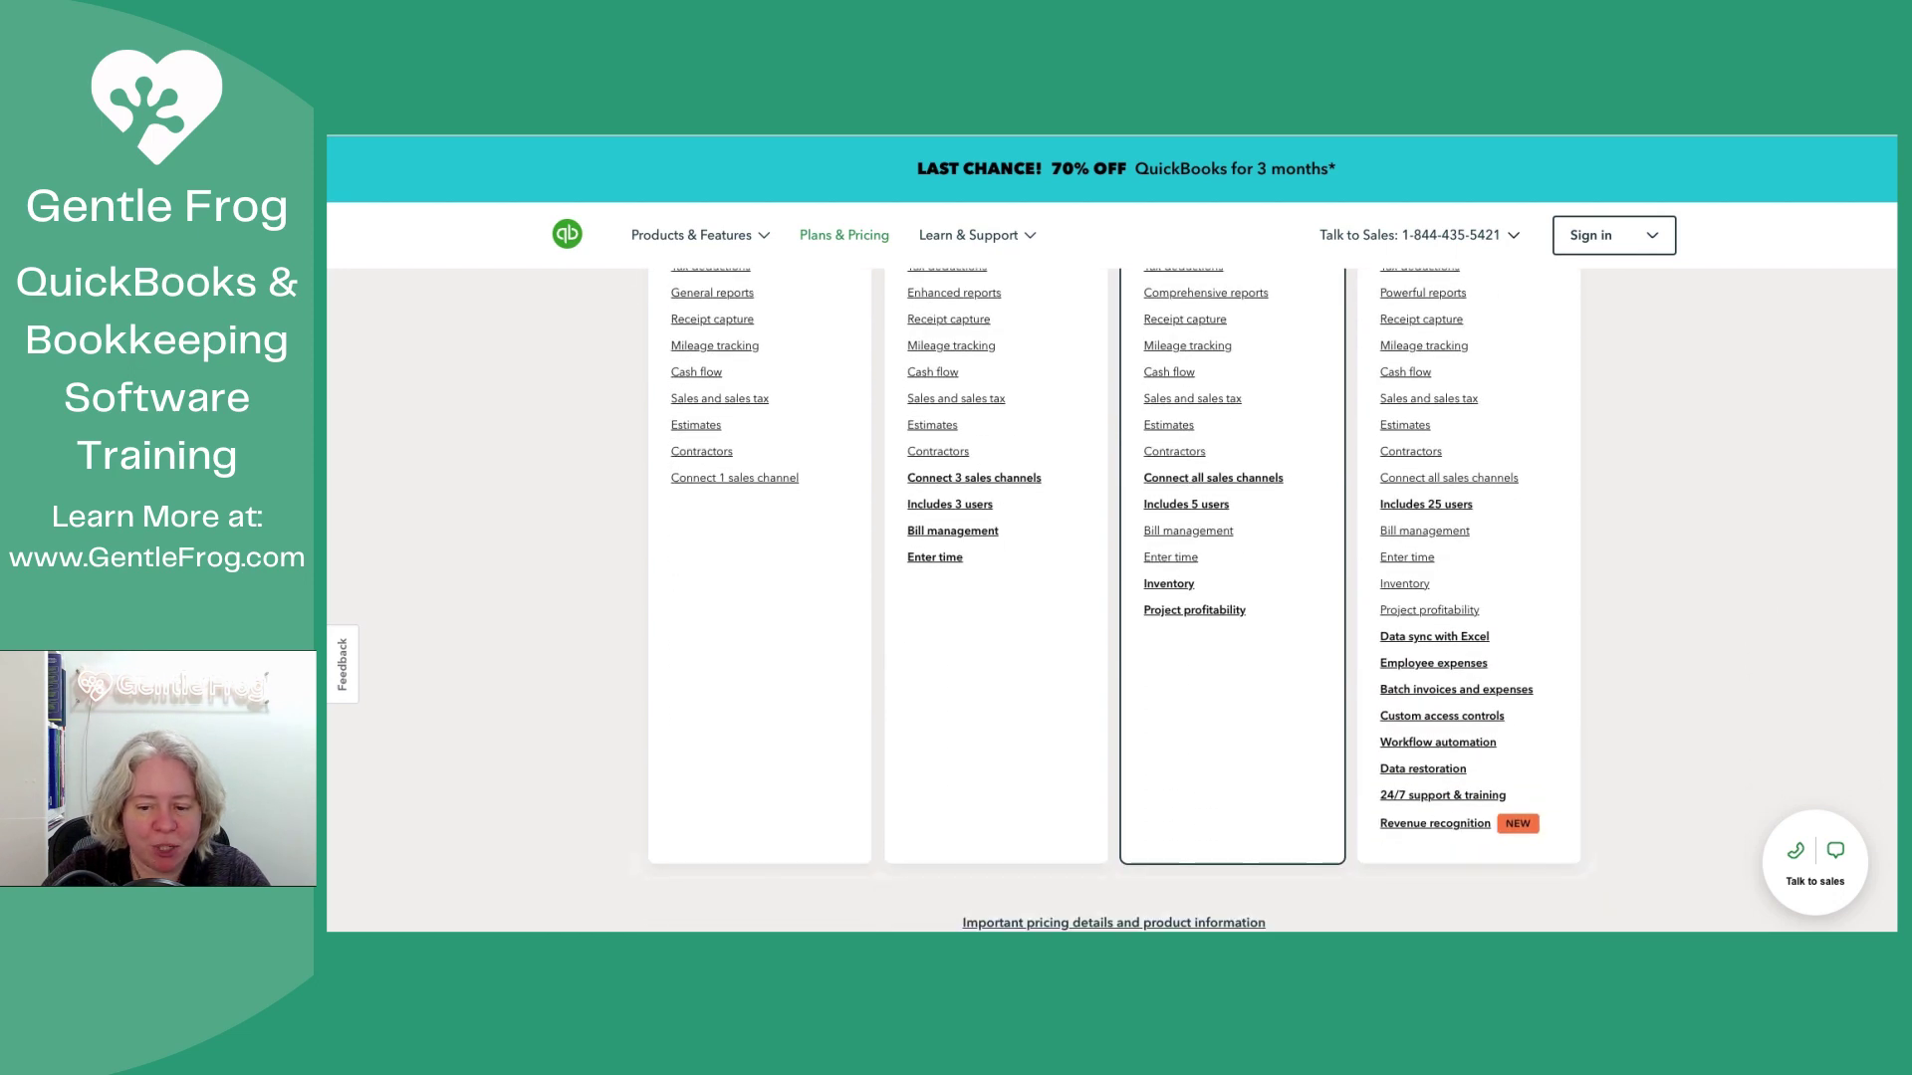
{"action": "scroll", "coordinate": [1111, 600], "scroll_direction": "down", "scroll_amount": 8}
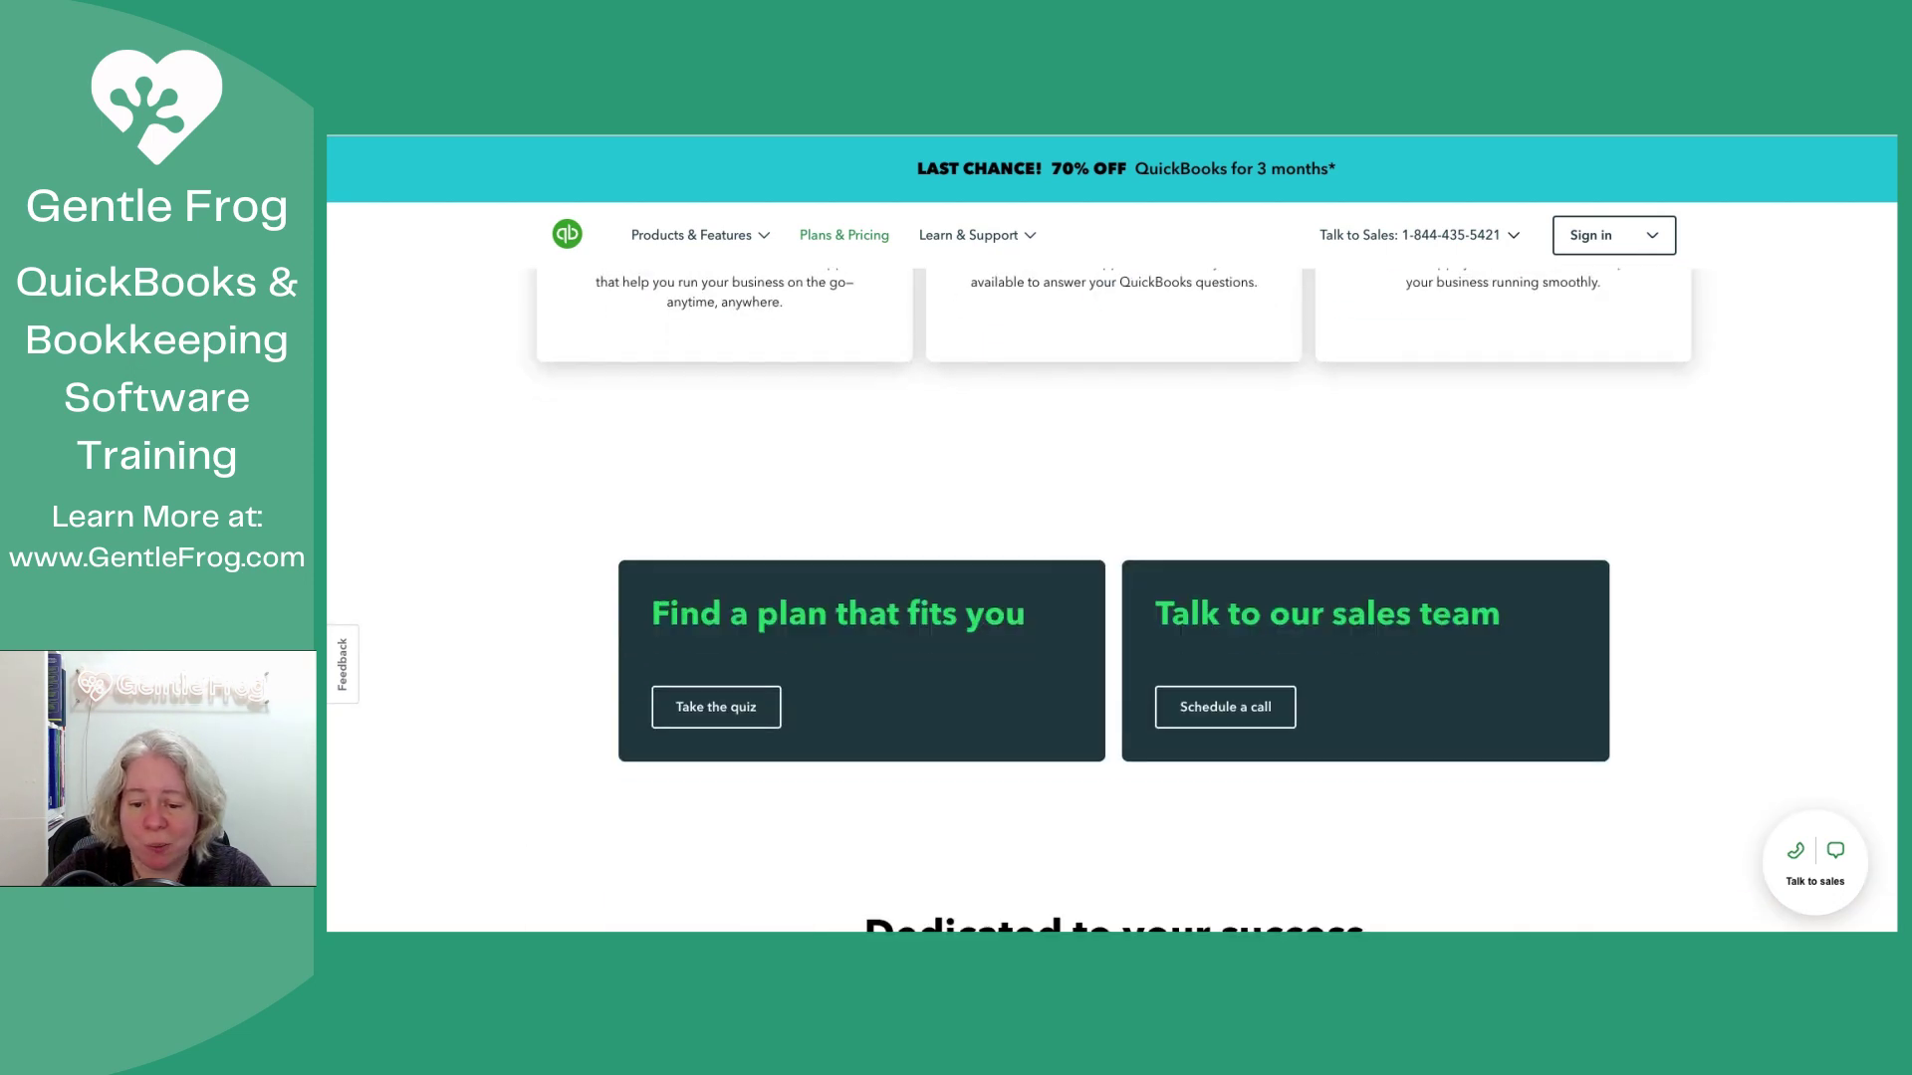
{"action": "scroll", "coordinate": [1111, 600], "scroll_direction": "down", "scroll_amount": 5}
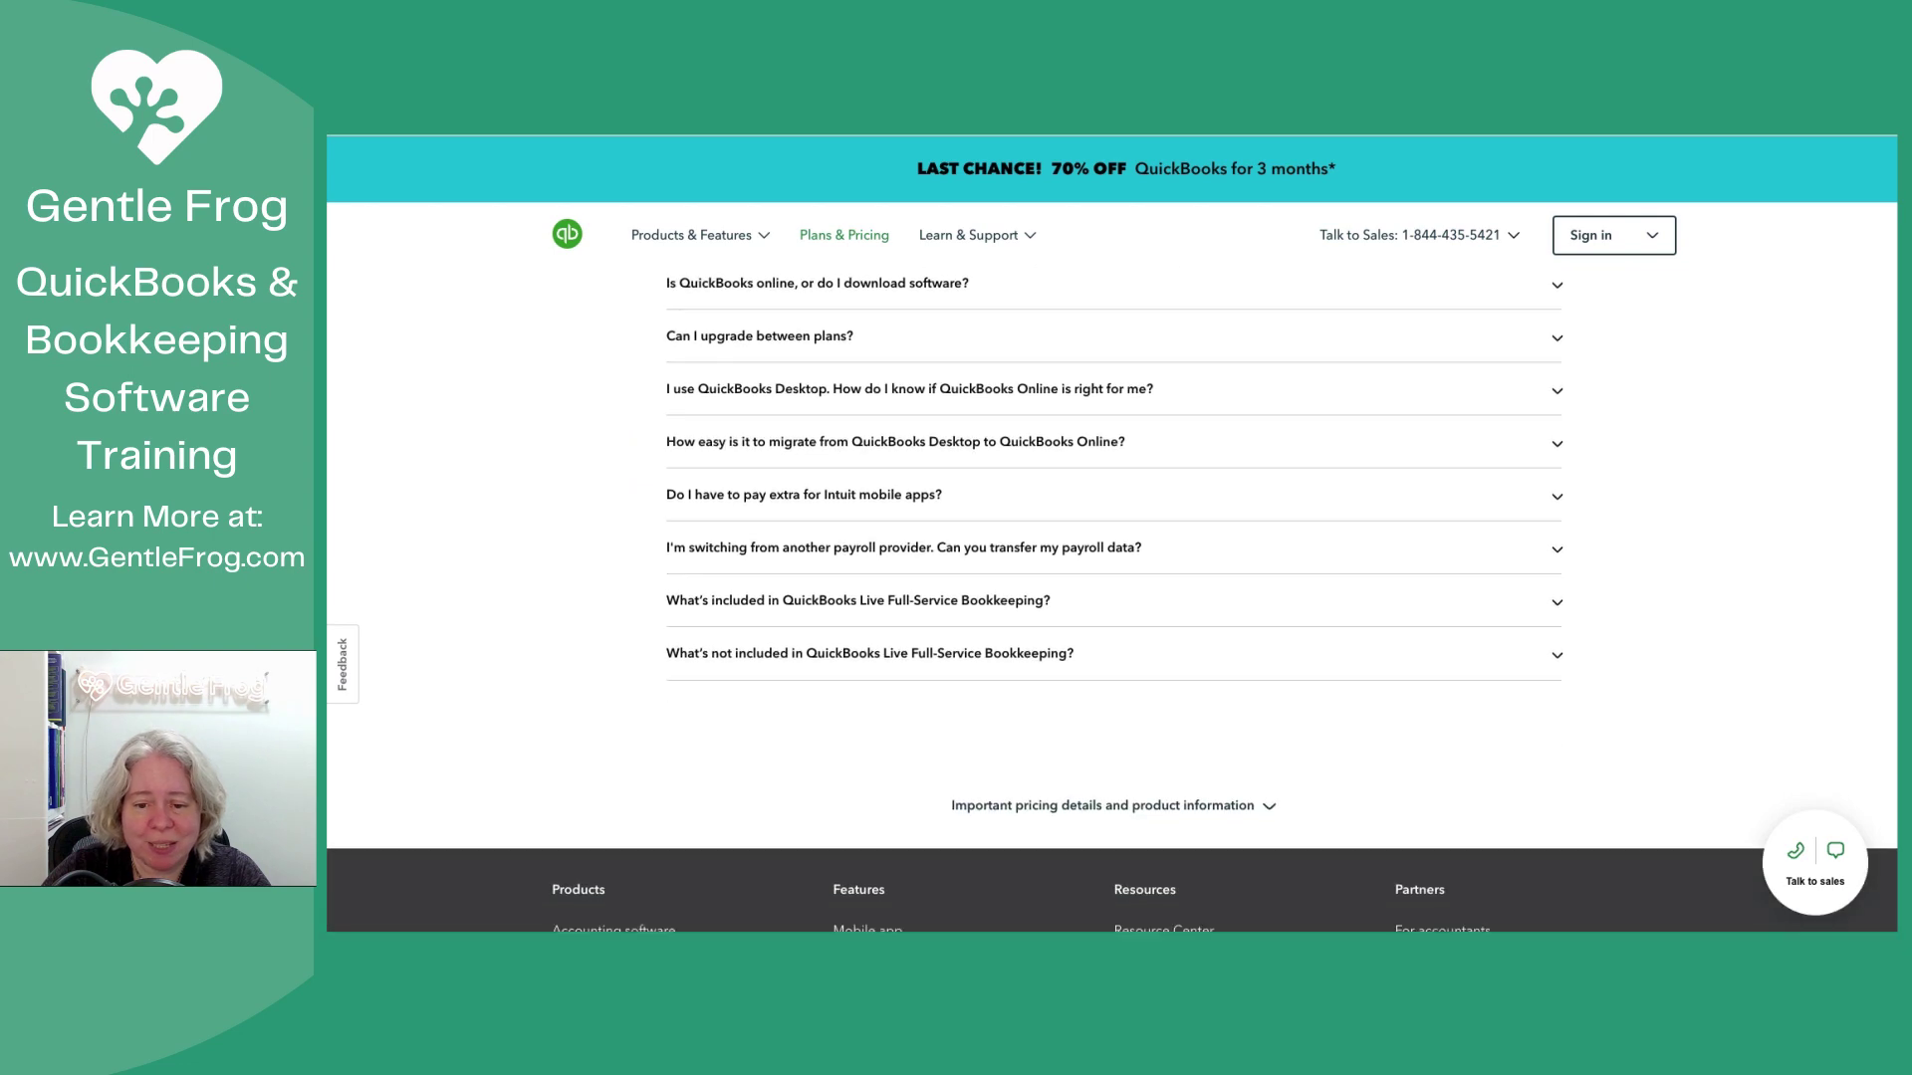
{"action": "scroll", "coordinate": [1111, 600], "scroll_direction": "up", "scroll_amount": 5}
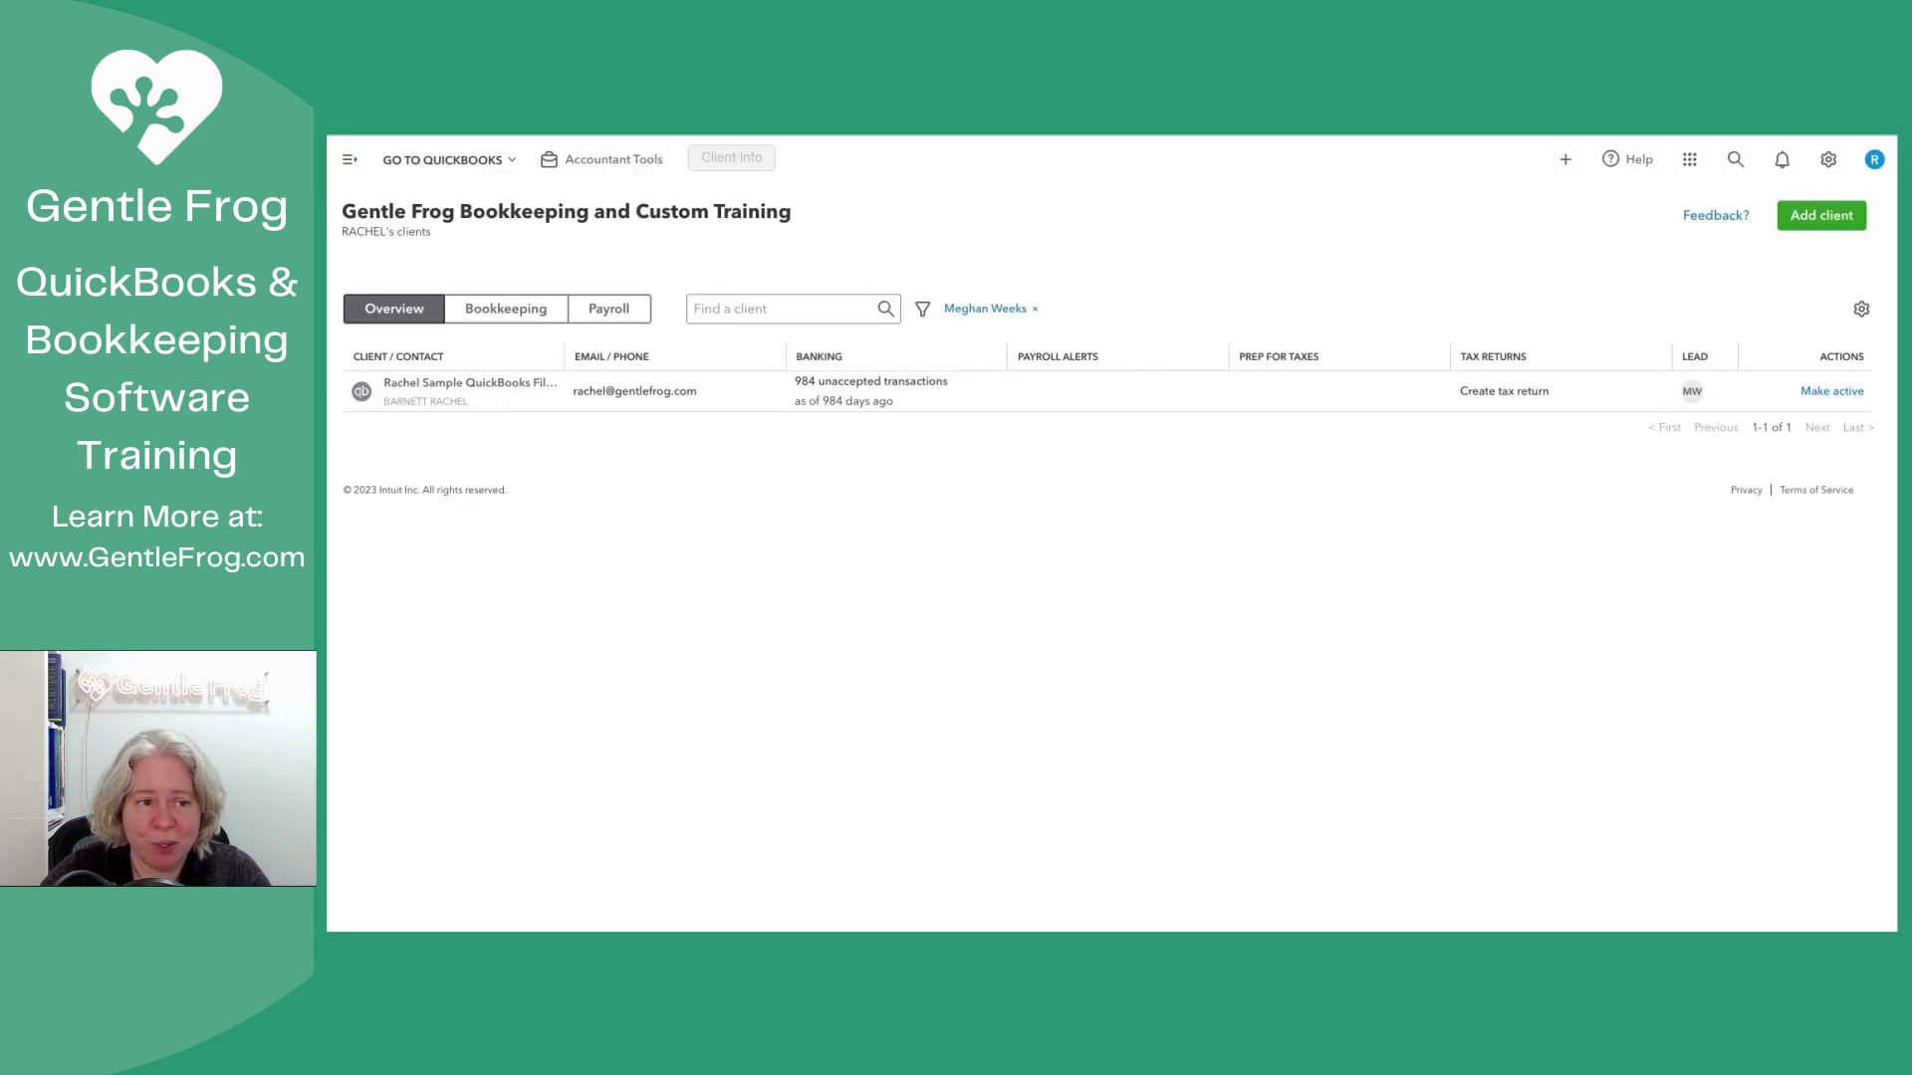
Step: Expand the left navigation menu to reveal its practice and books sections
{"action": "left_click", "coordinate": [350, 160]}
{"action": "mouse_move", "coordinate": [418, 472]}
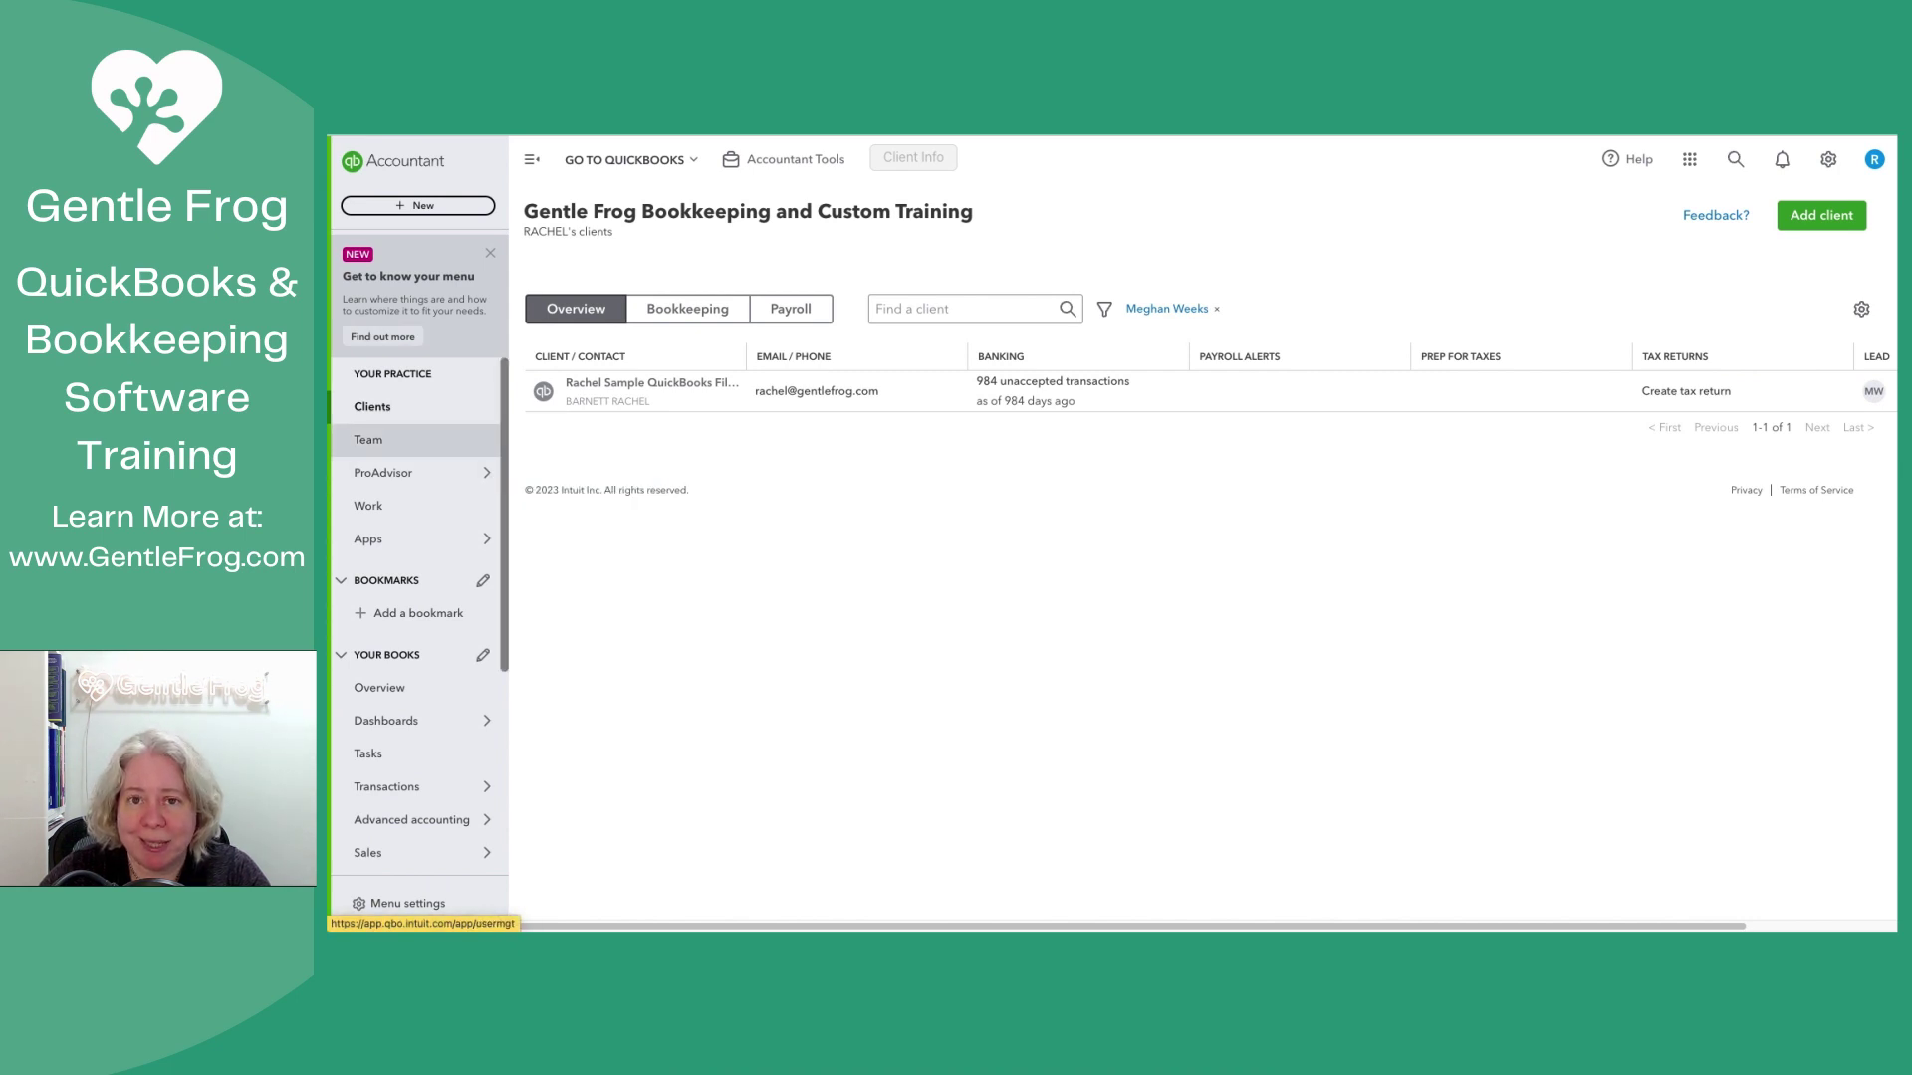
{"action": "mouse_move", "coordinate": [418, 538]}
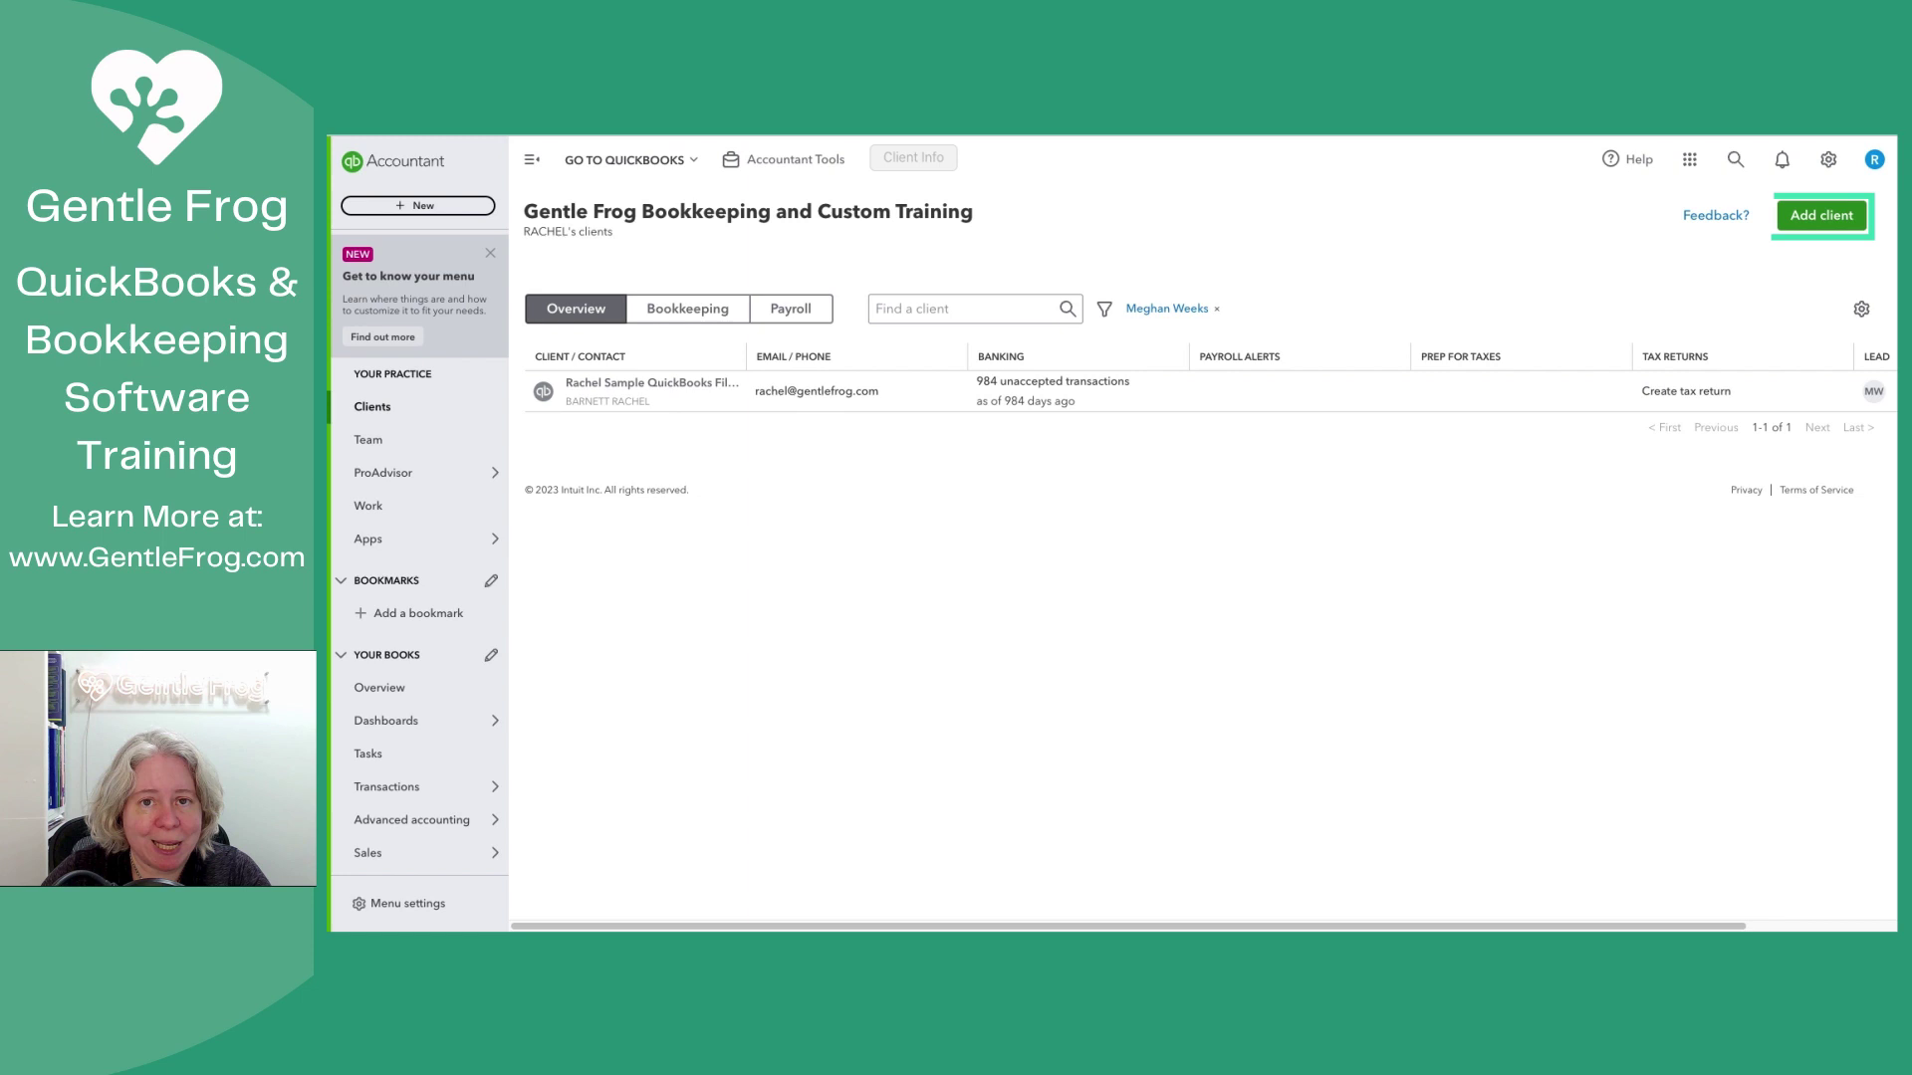
Step: Add a business client named 'Gentle Frog Ledger File' and enter the contact's e-mail address
{"action": "left_click", "coordinate": [1822, 215]}
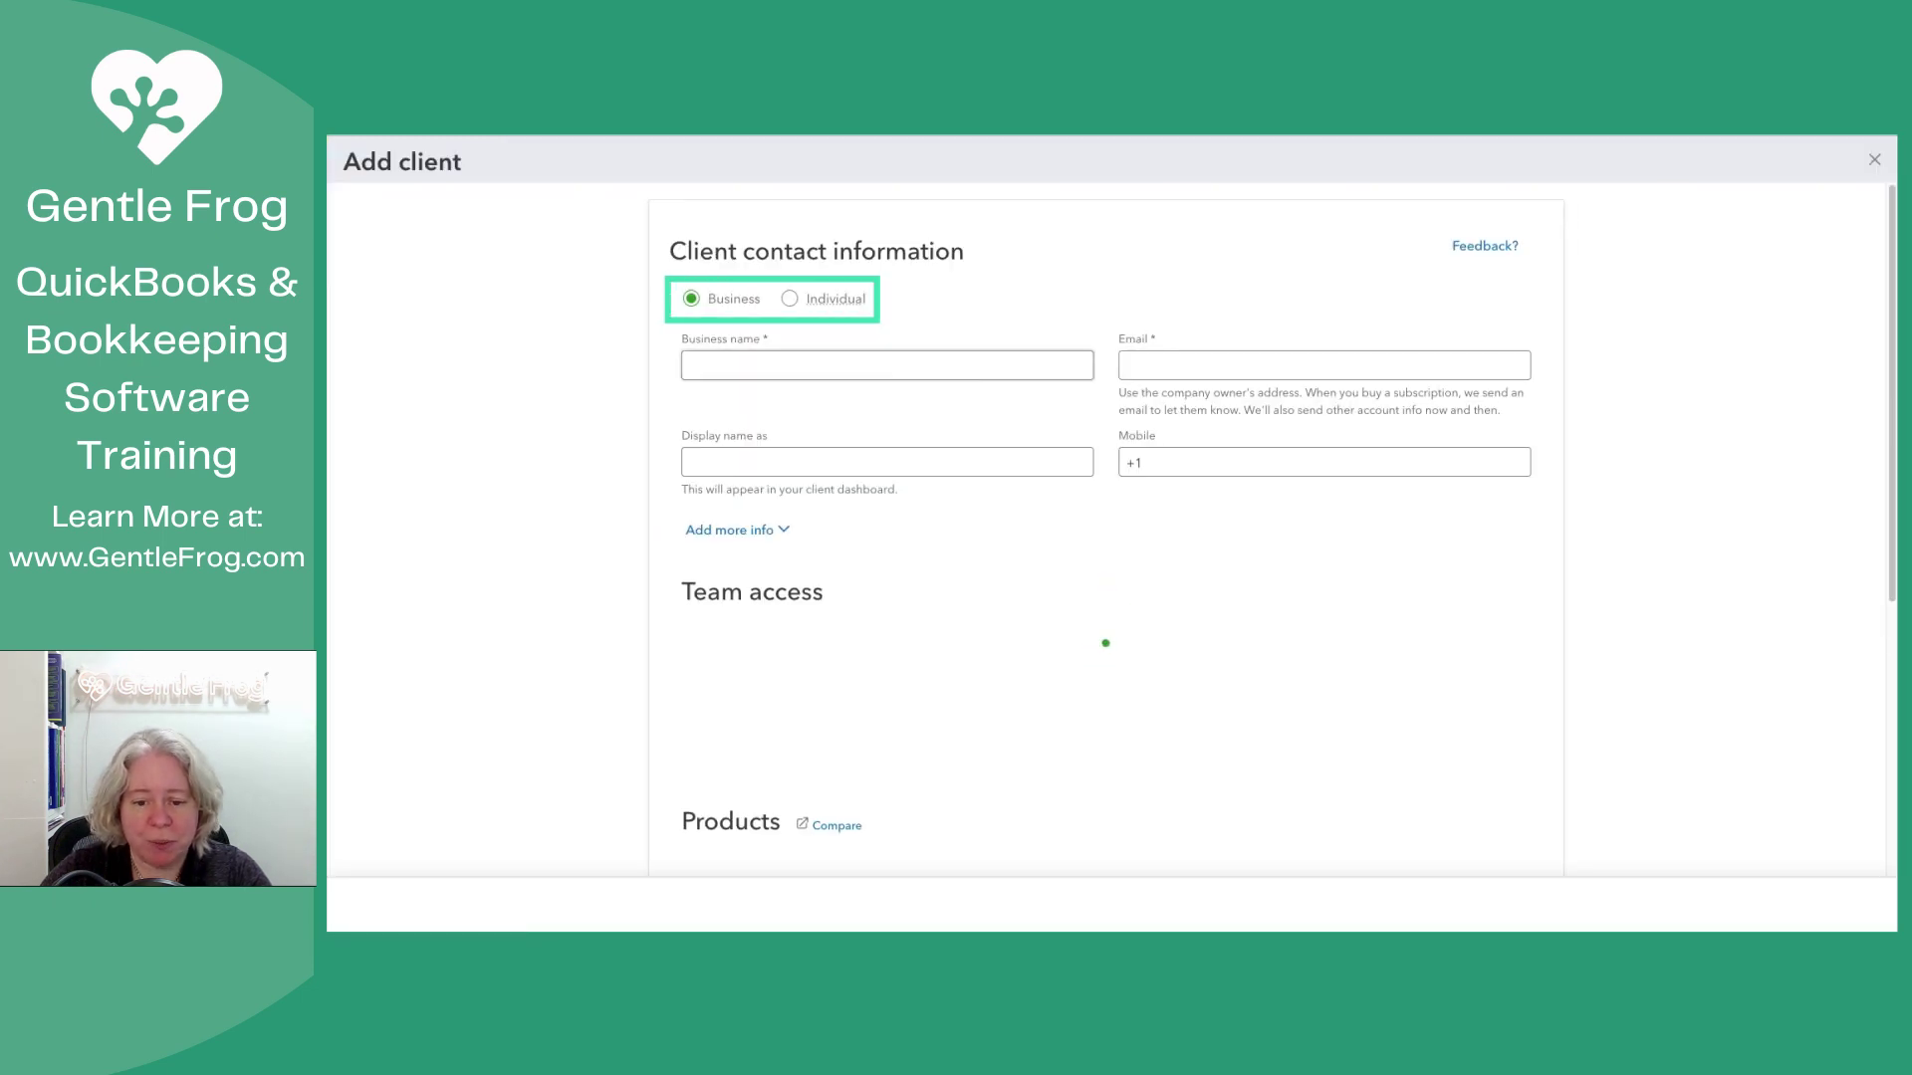
{"action": "type", "text": "Ge"}
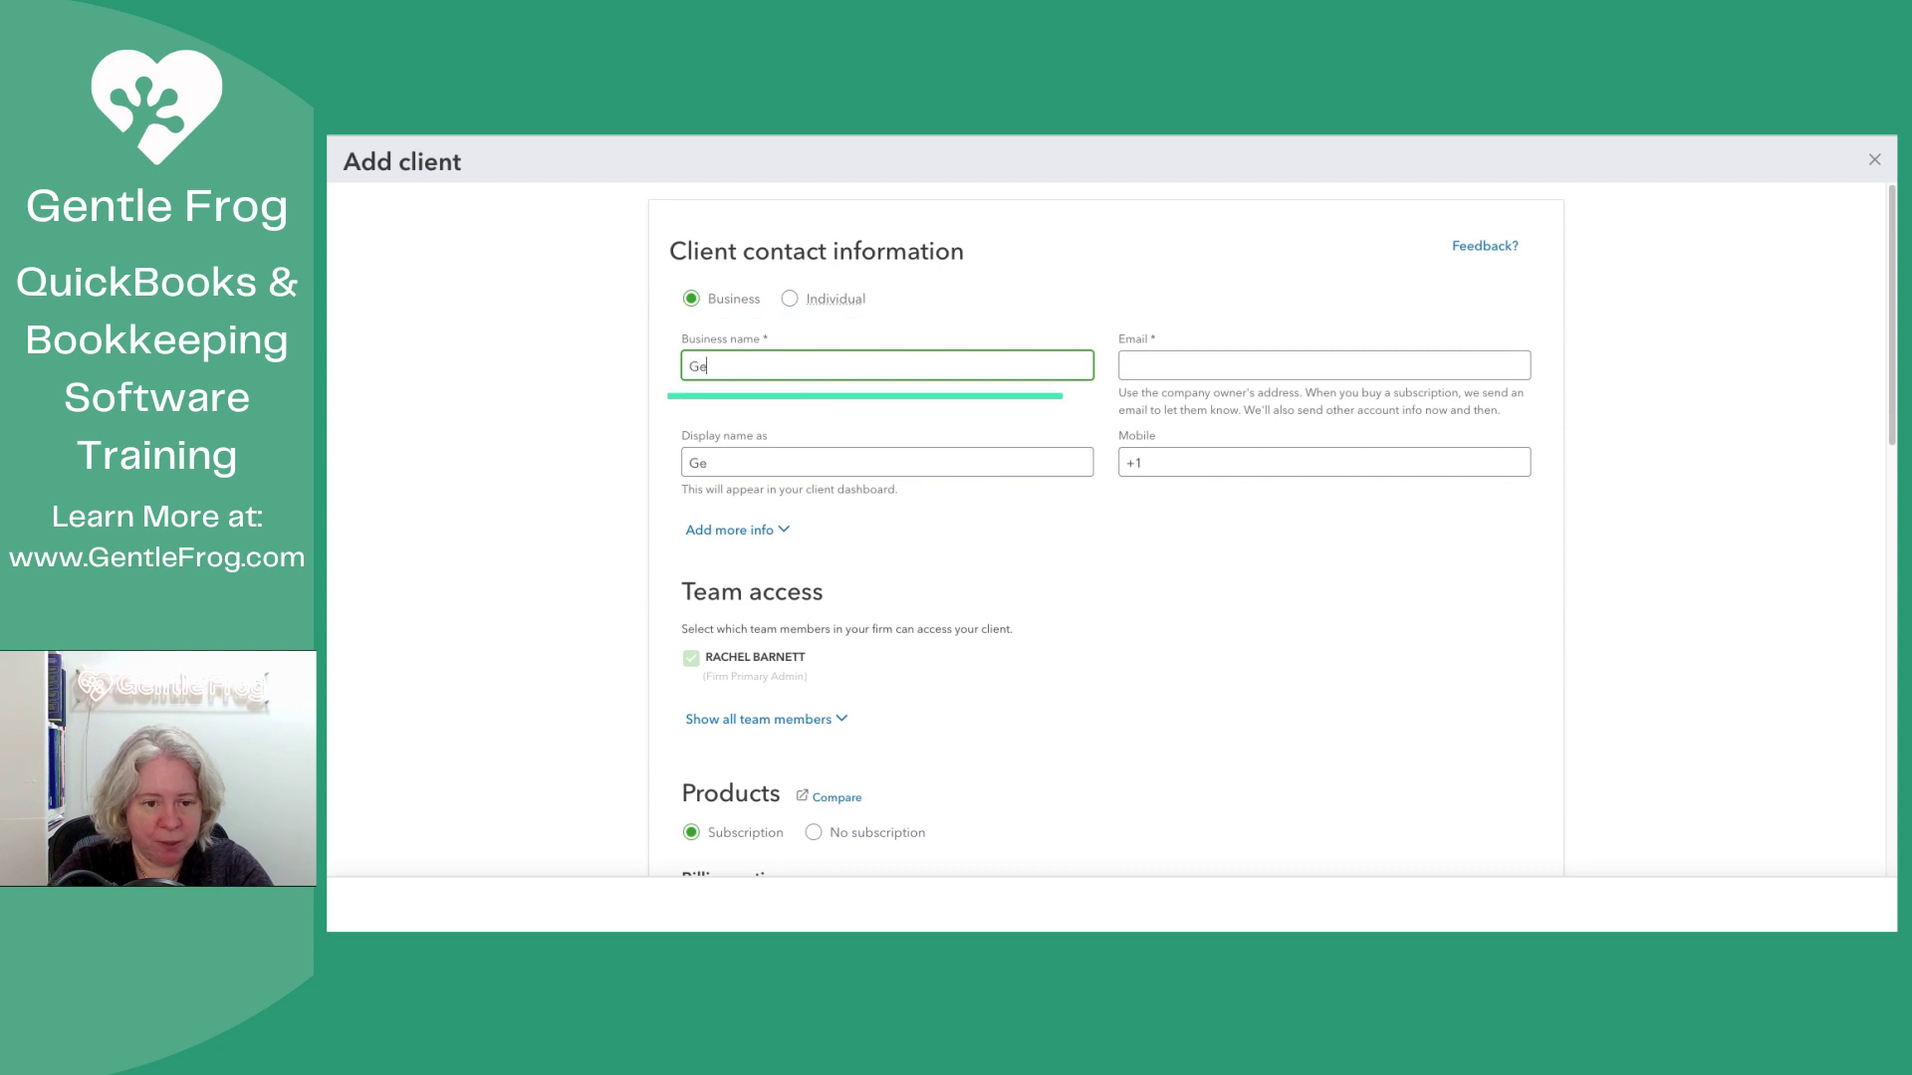
{"action": "type", "text": "ntle Frog Le"}
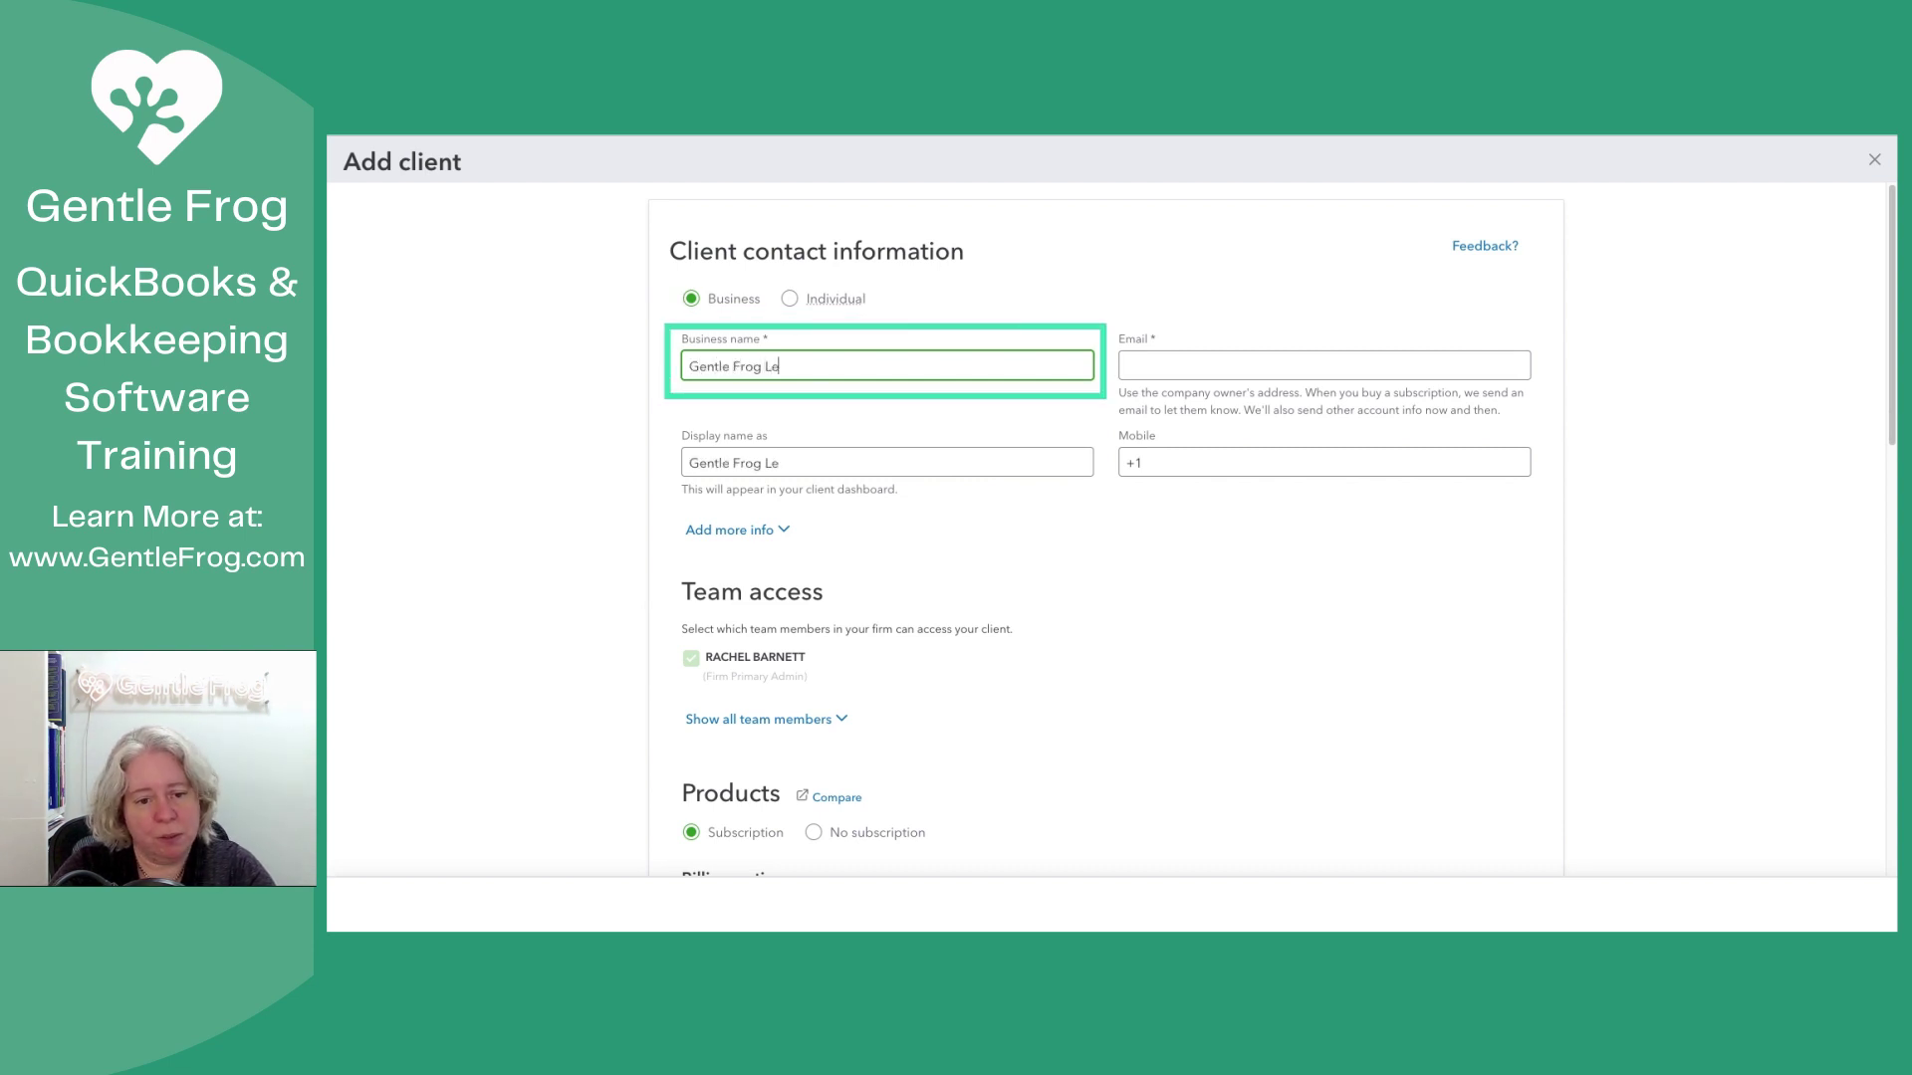
{"action": "type", "text": "dger File"}
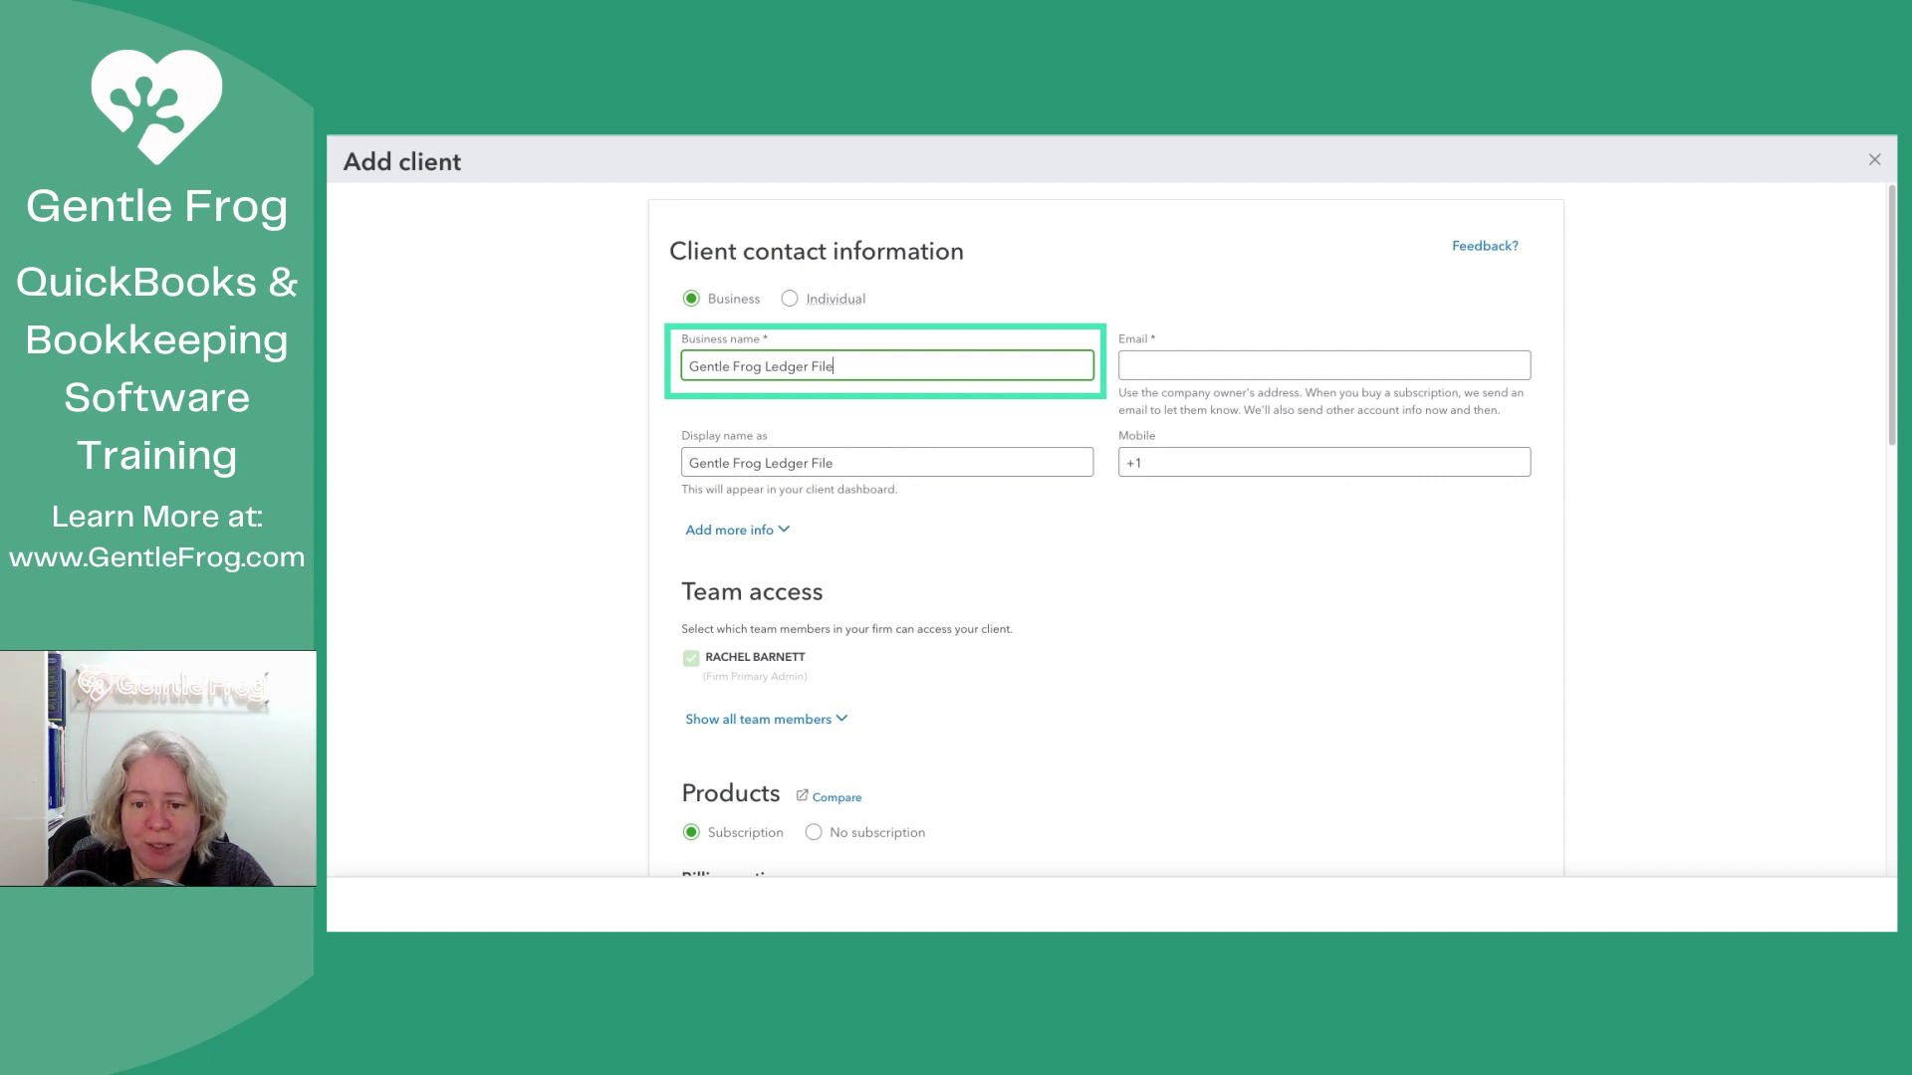
{"action": "left_click", "coordinate": [1323, 365]}
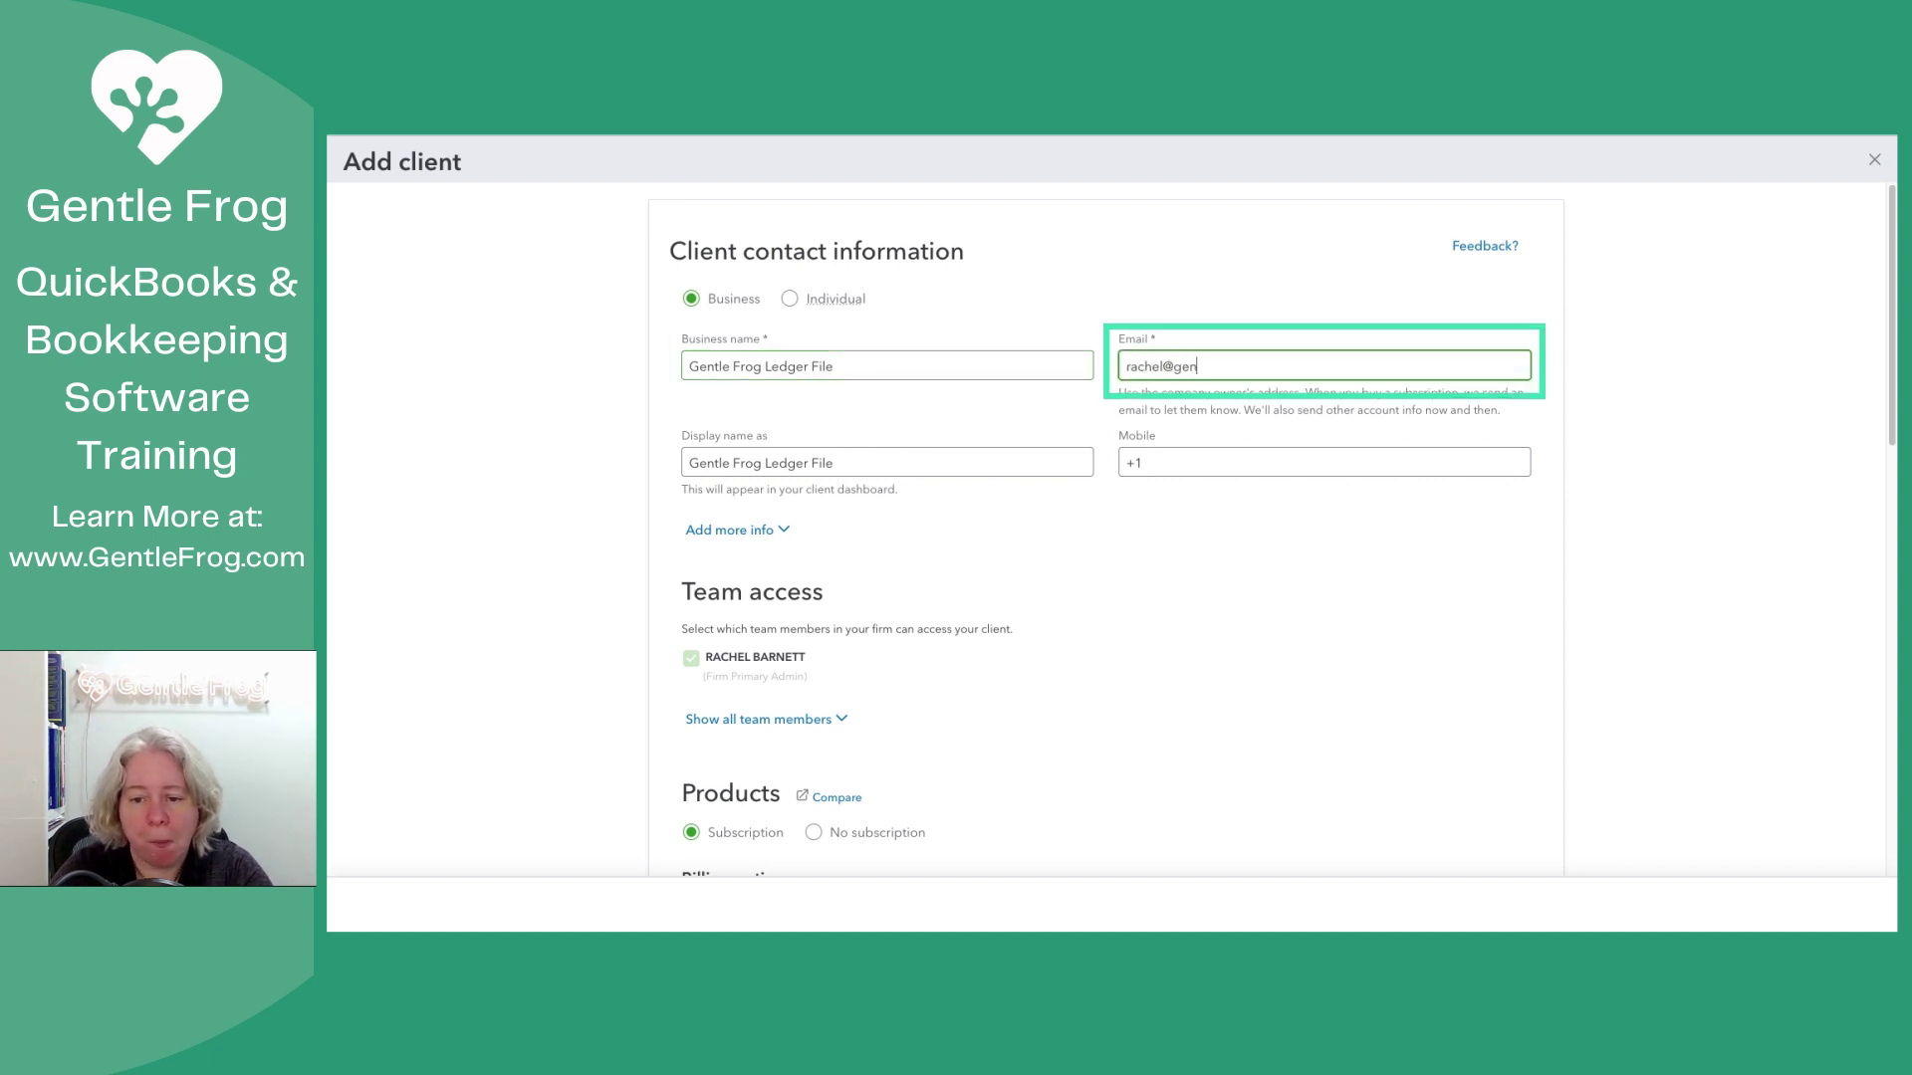
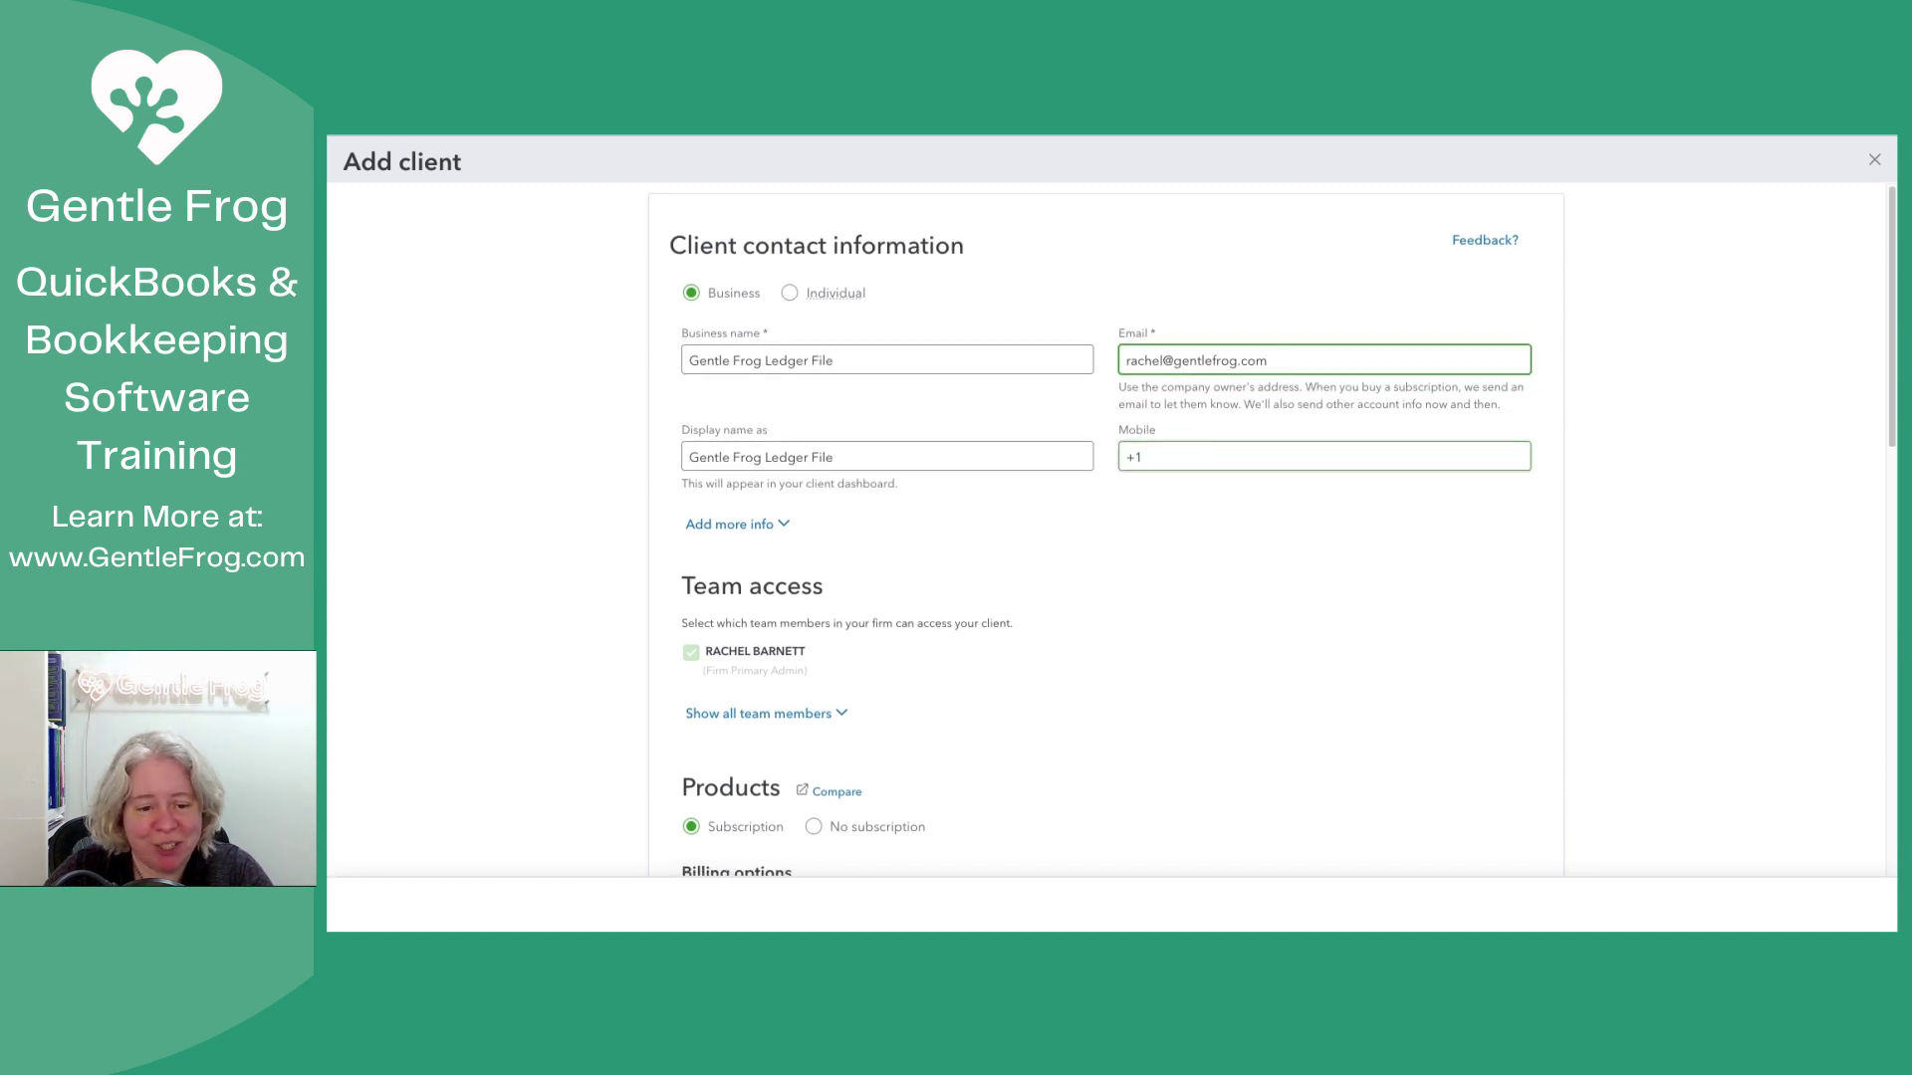
Step: Show all team members and tick four more of them for access to this client
{"action": "scroll", "coordinate": [1105, 528], "scroll_direction": "down", "scroll_amount": 3}
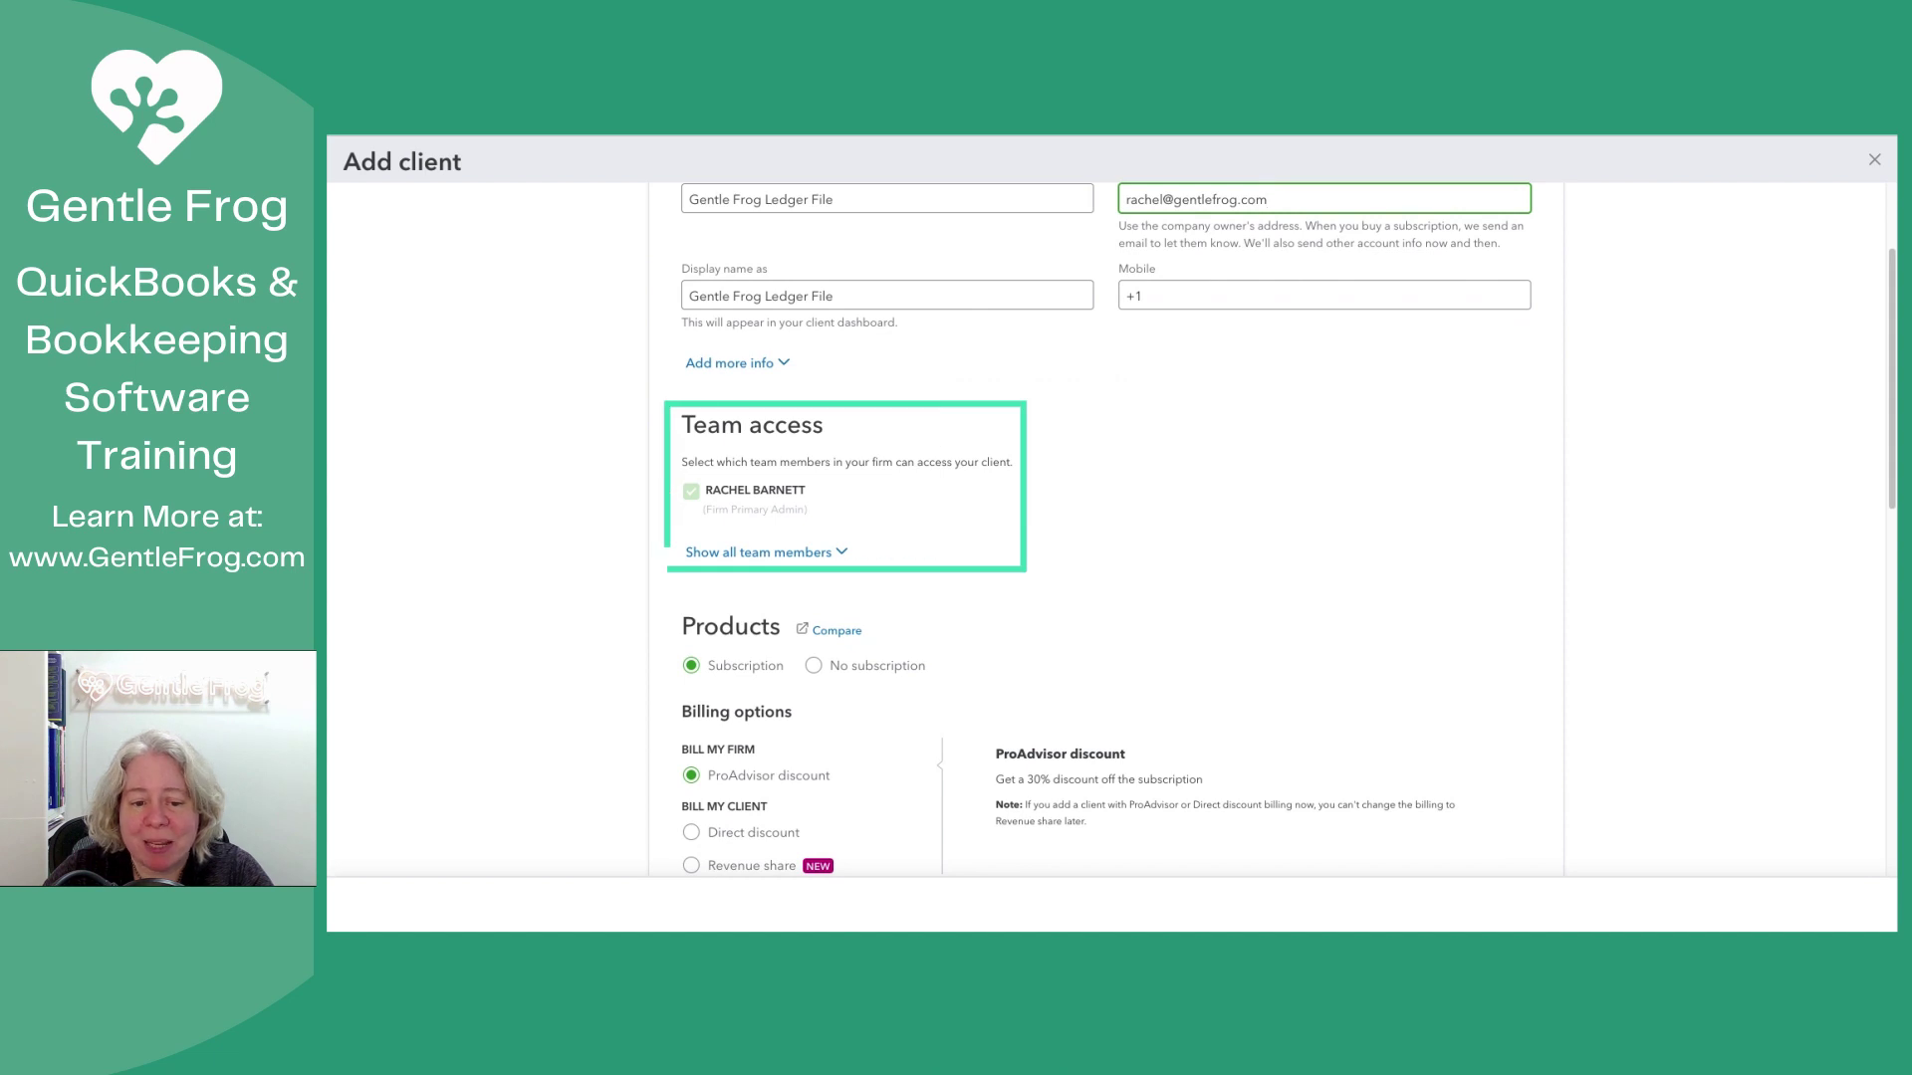
{"action": "left_click", "coordinate": [758, 552]}
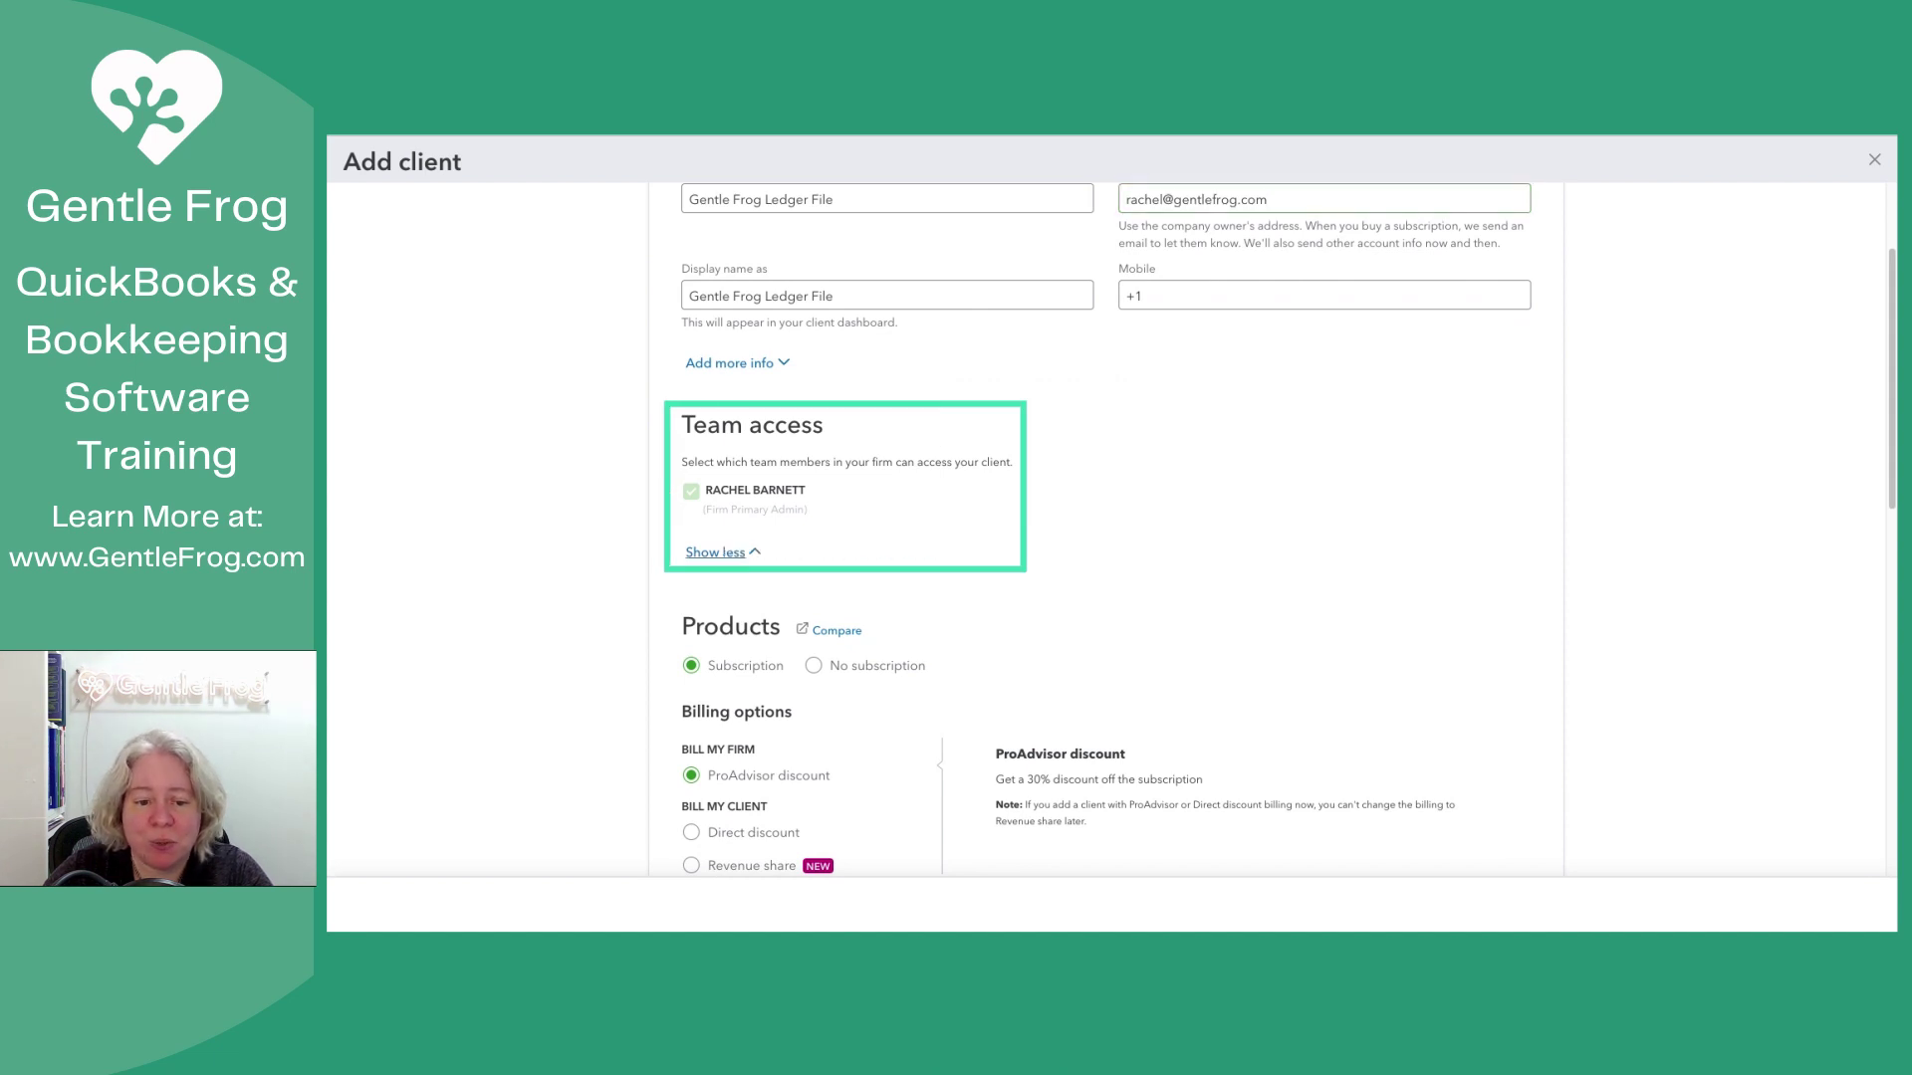
{"action": "left_click", "coordinate": [769, 593]}
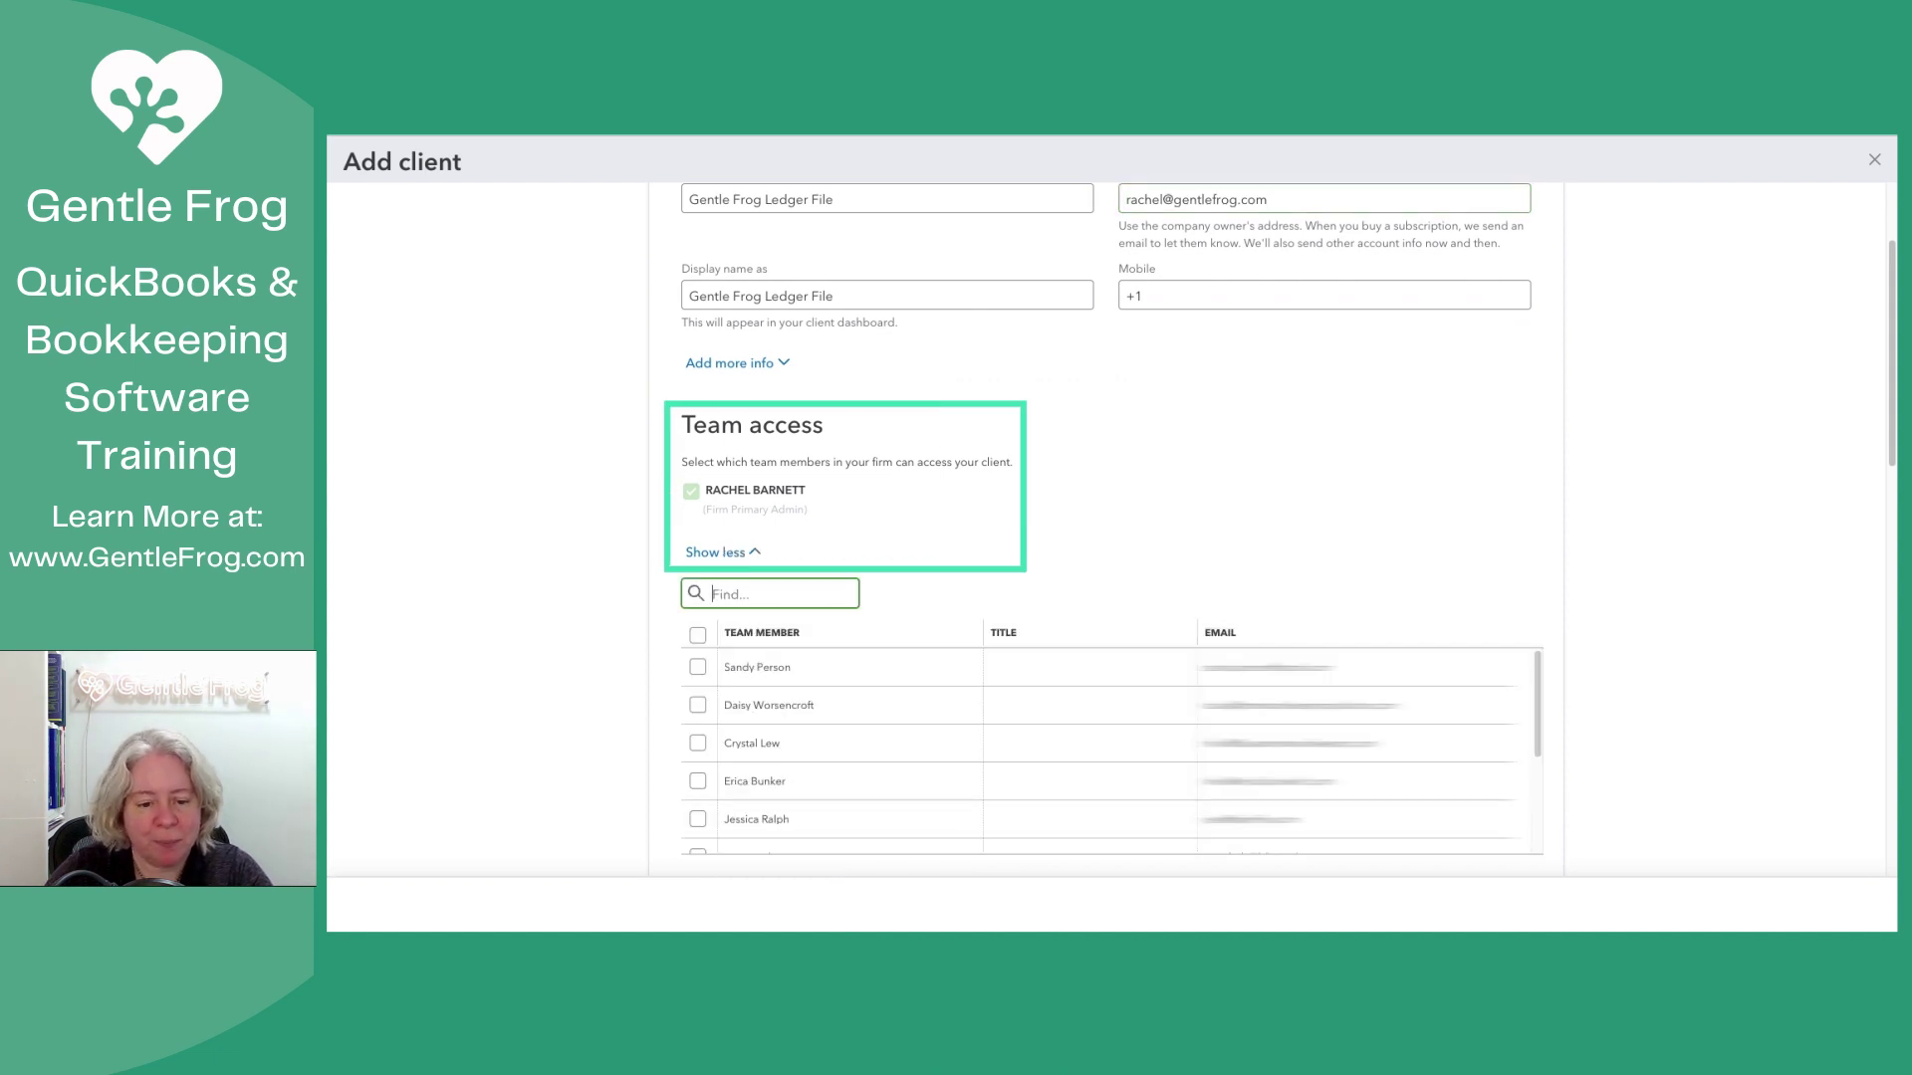
{"action": "scroll", "coordinate": [1111, 527], "scroll_direction": "down", "scroll_amount": 3}
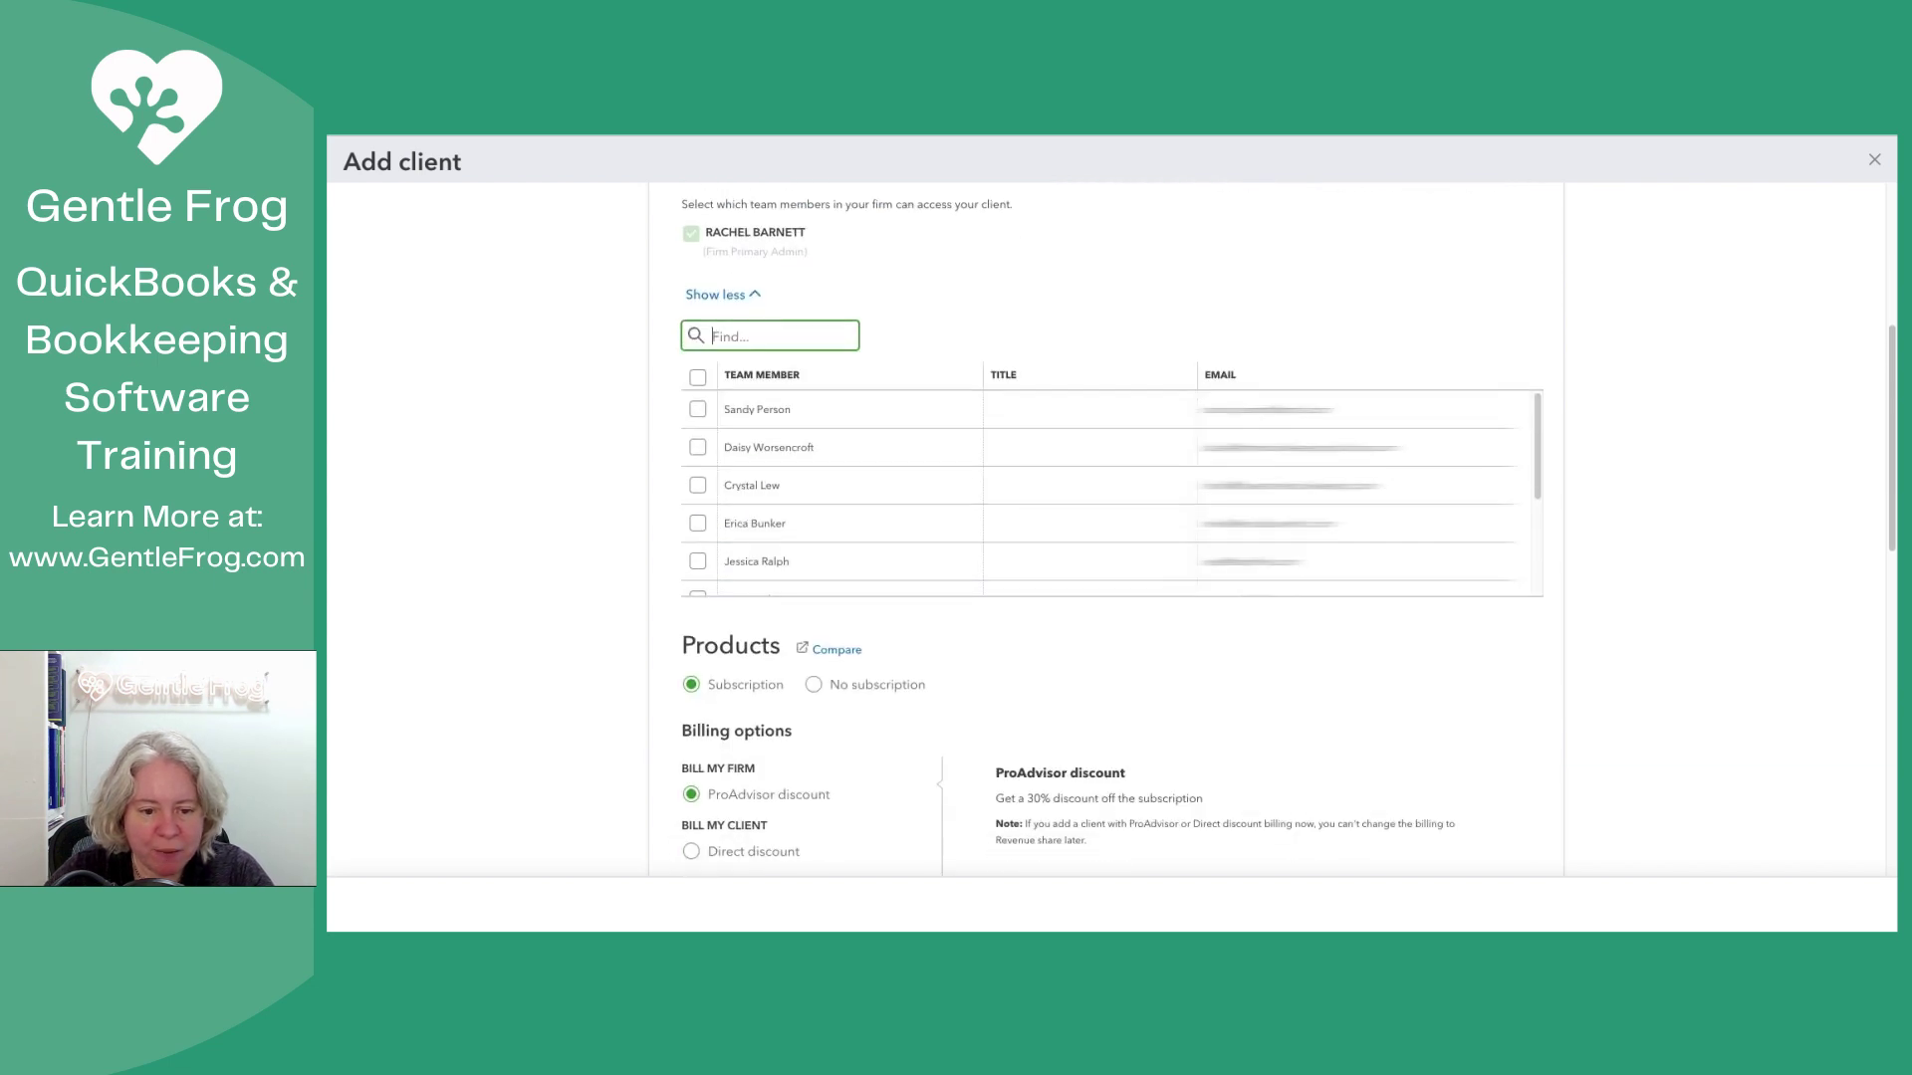
{"action": "left_click", "coordinate": [699, 523]}
{"action": "scroll", "coordinate": [1105, 493], "scroll_direction": "down", "scroll_amount": 2}
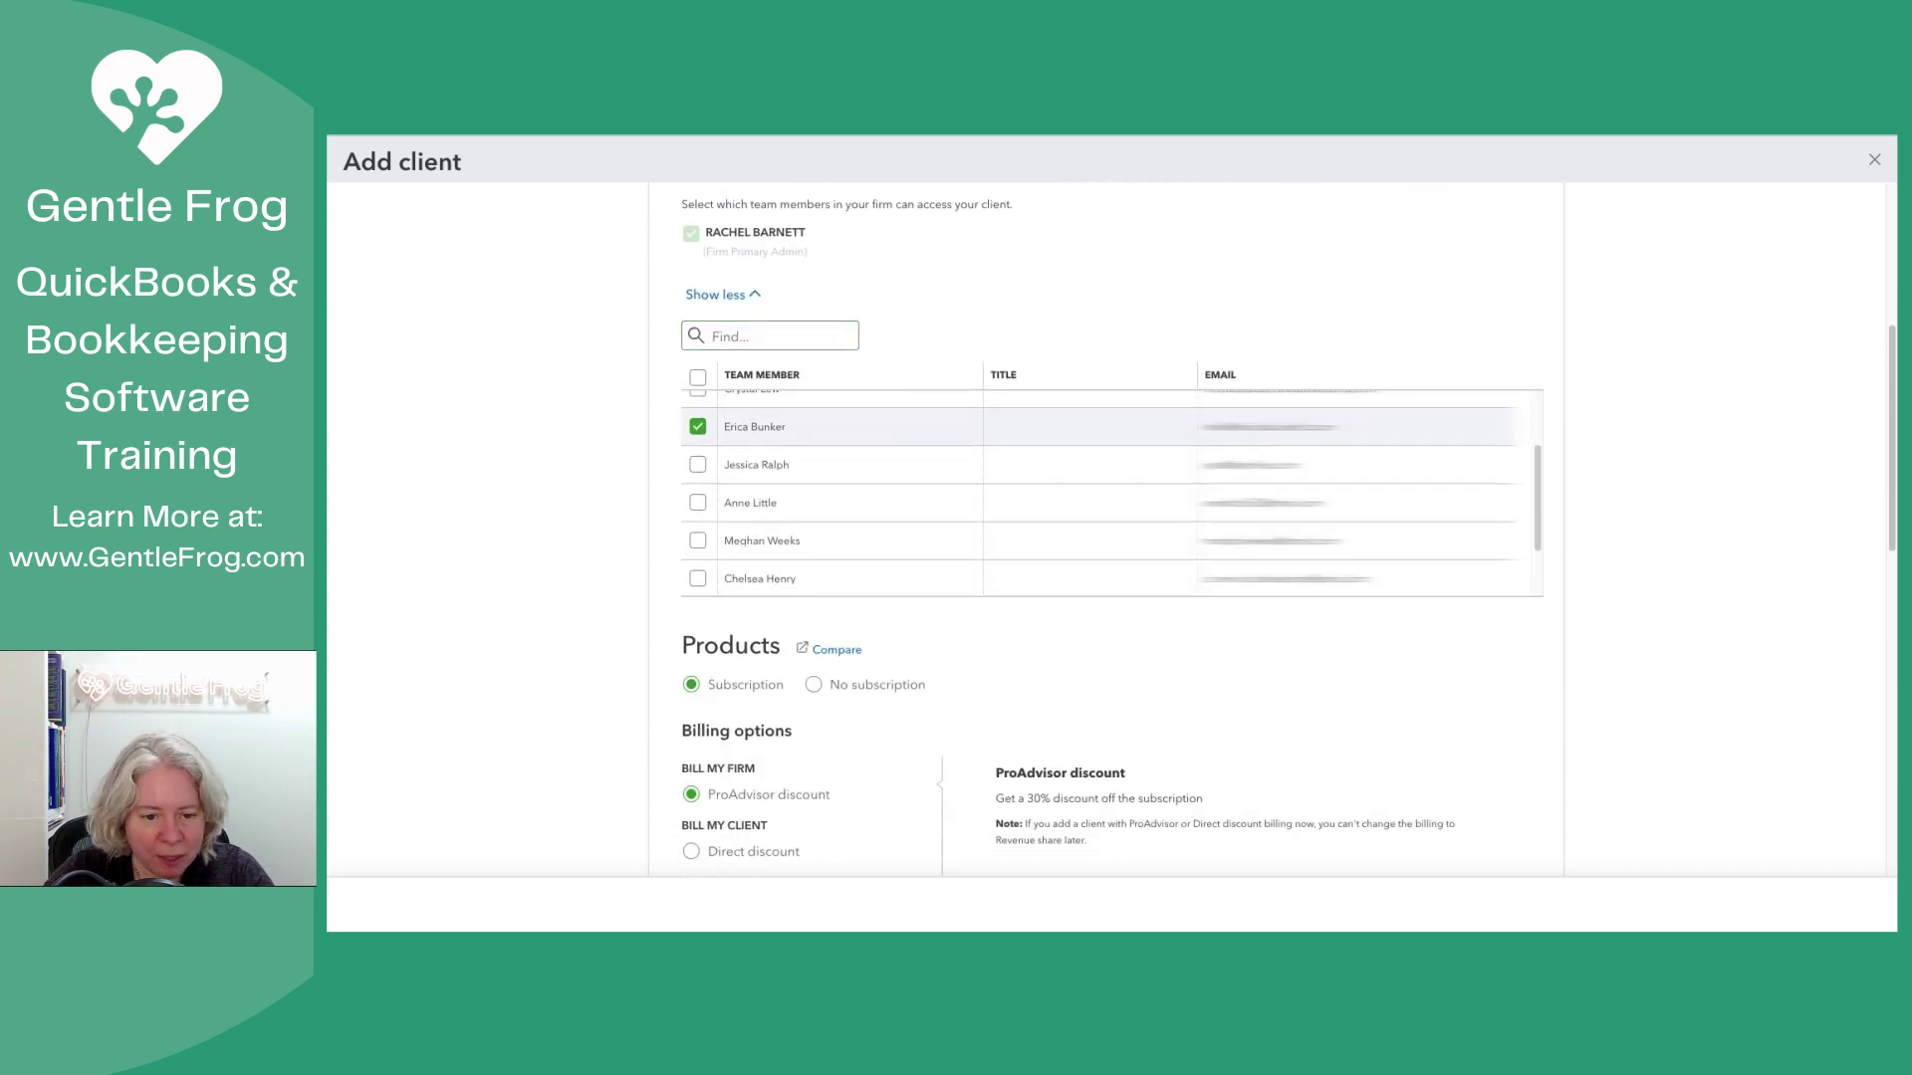
{"action": "left_click", "coordinate": [698, 488]}
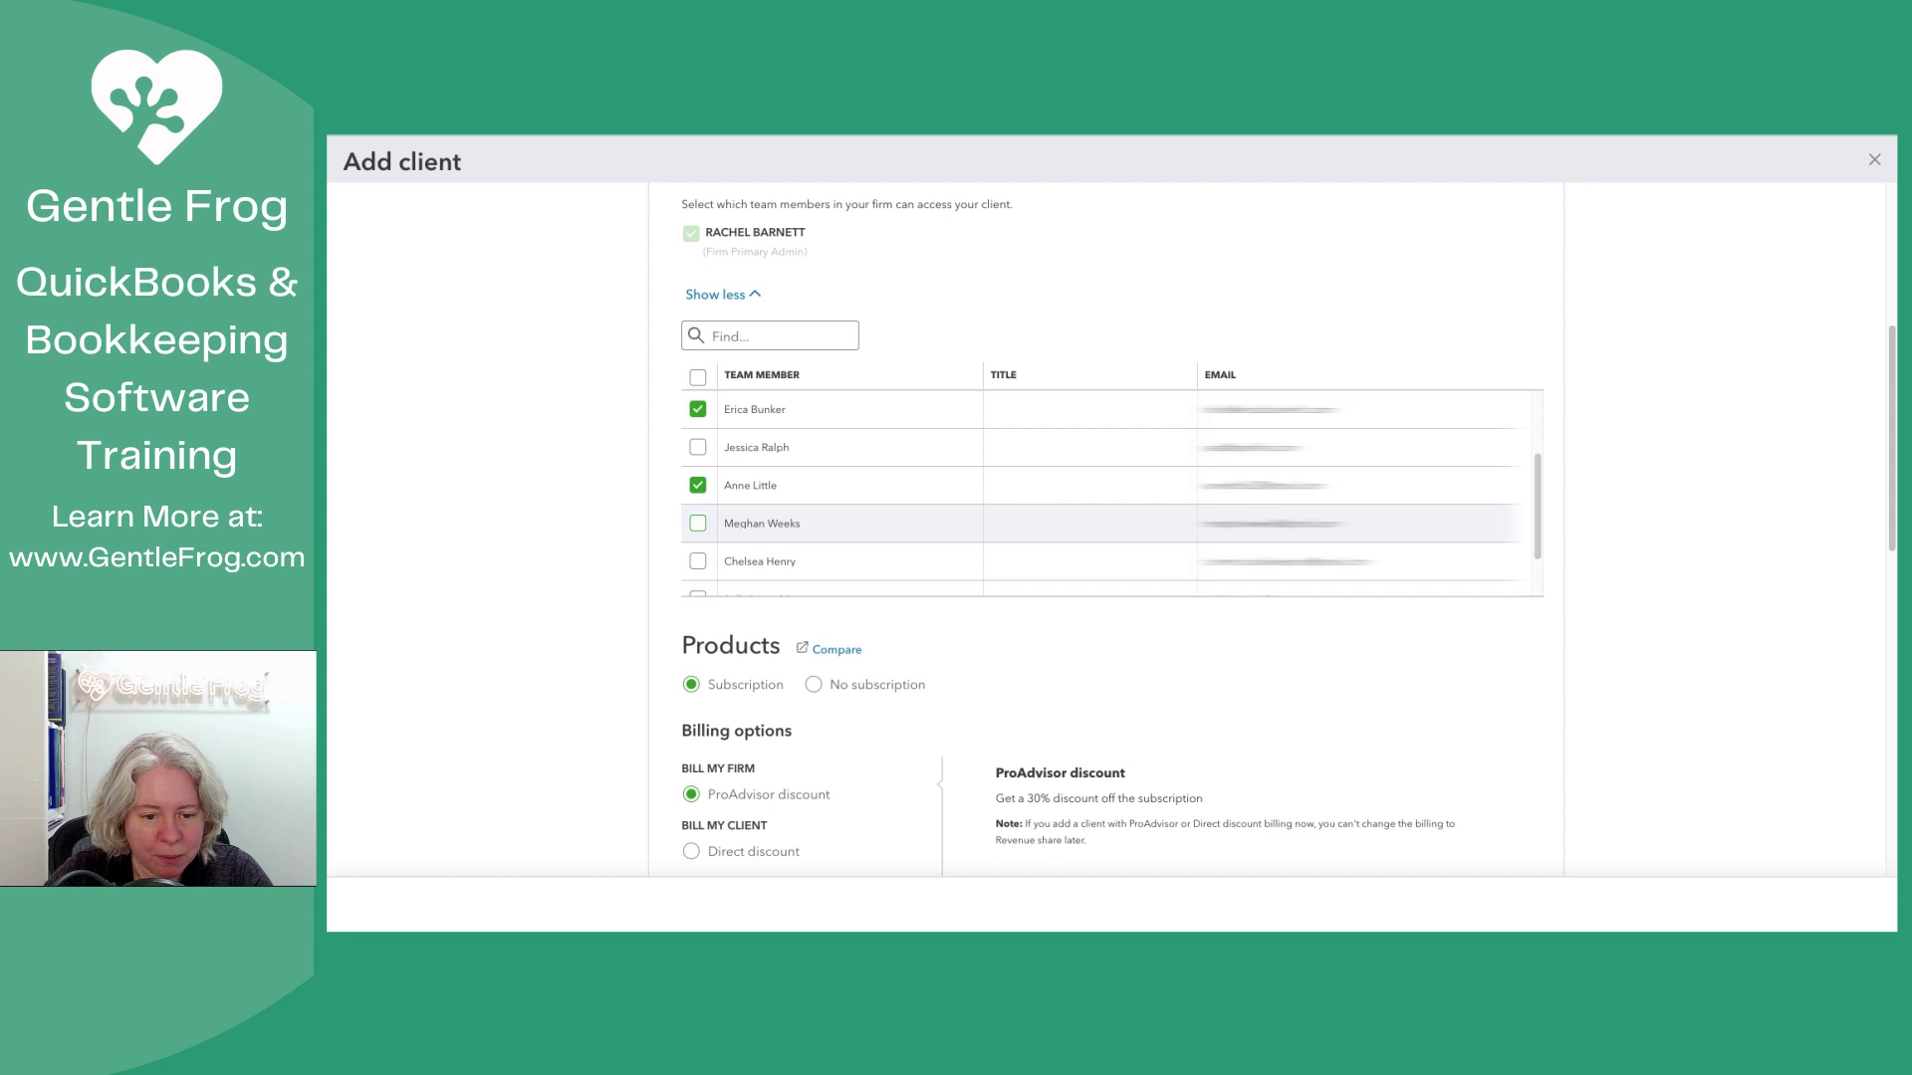
{"action": "left_click", "coordinate": [698, 523]}
{"action": "left_click", "coordinate": [698, 561]}
{"action": "scroll", "coordinate": [698, 558], "scroll_direction": "down", "scroll_amount": 3}
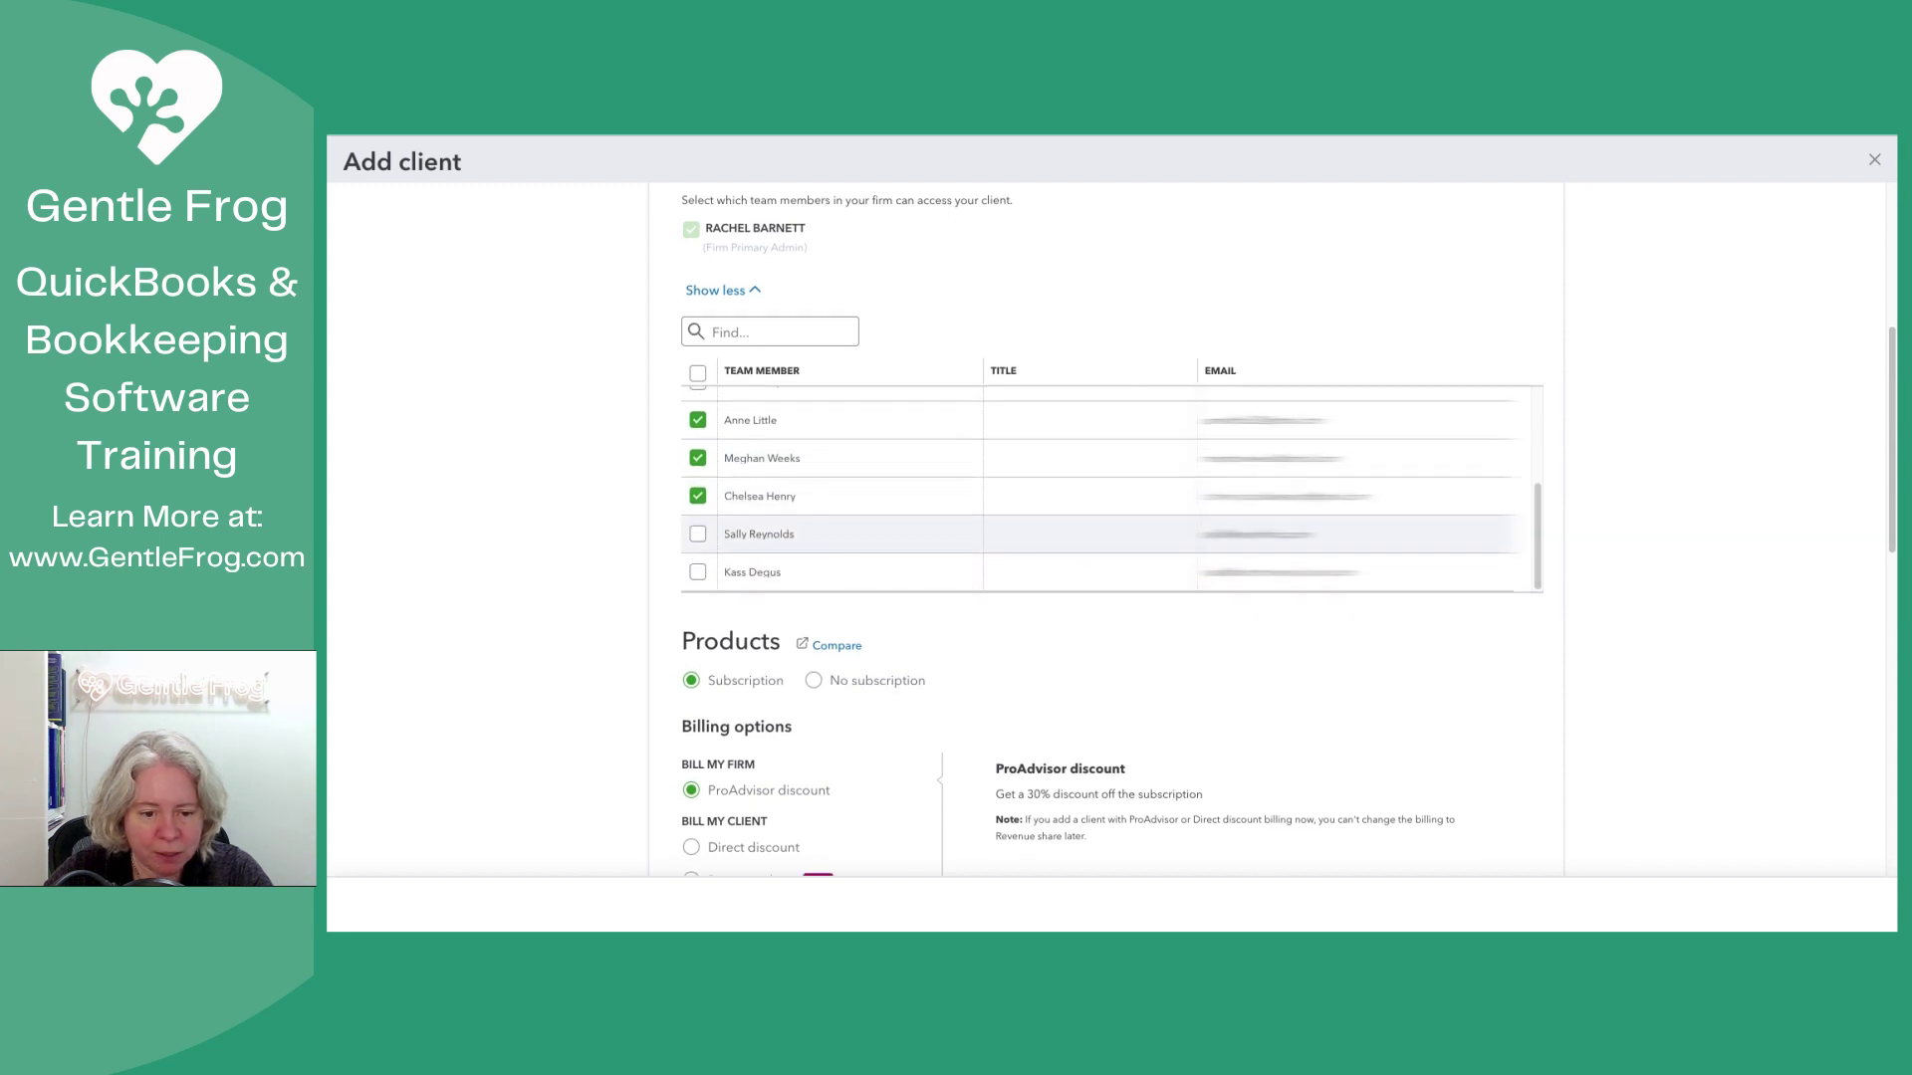
{"action": "scroll", "coordinate": [757, 549], "scroll_direction": "up", "scroll_amount": 5}
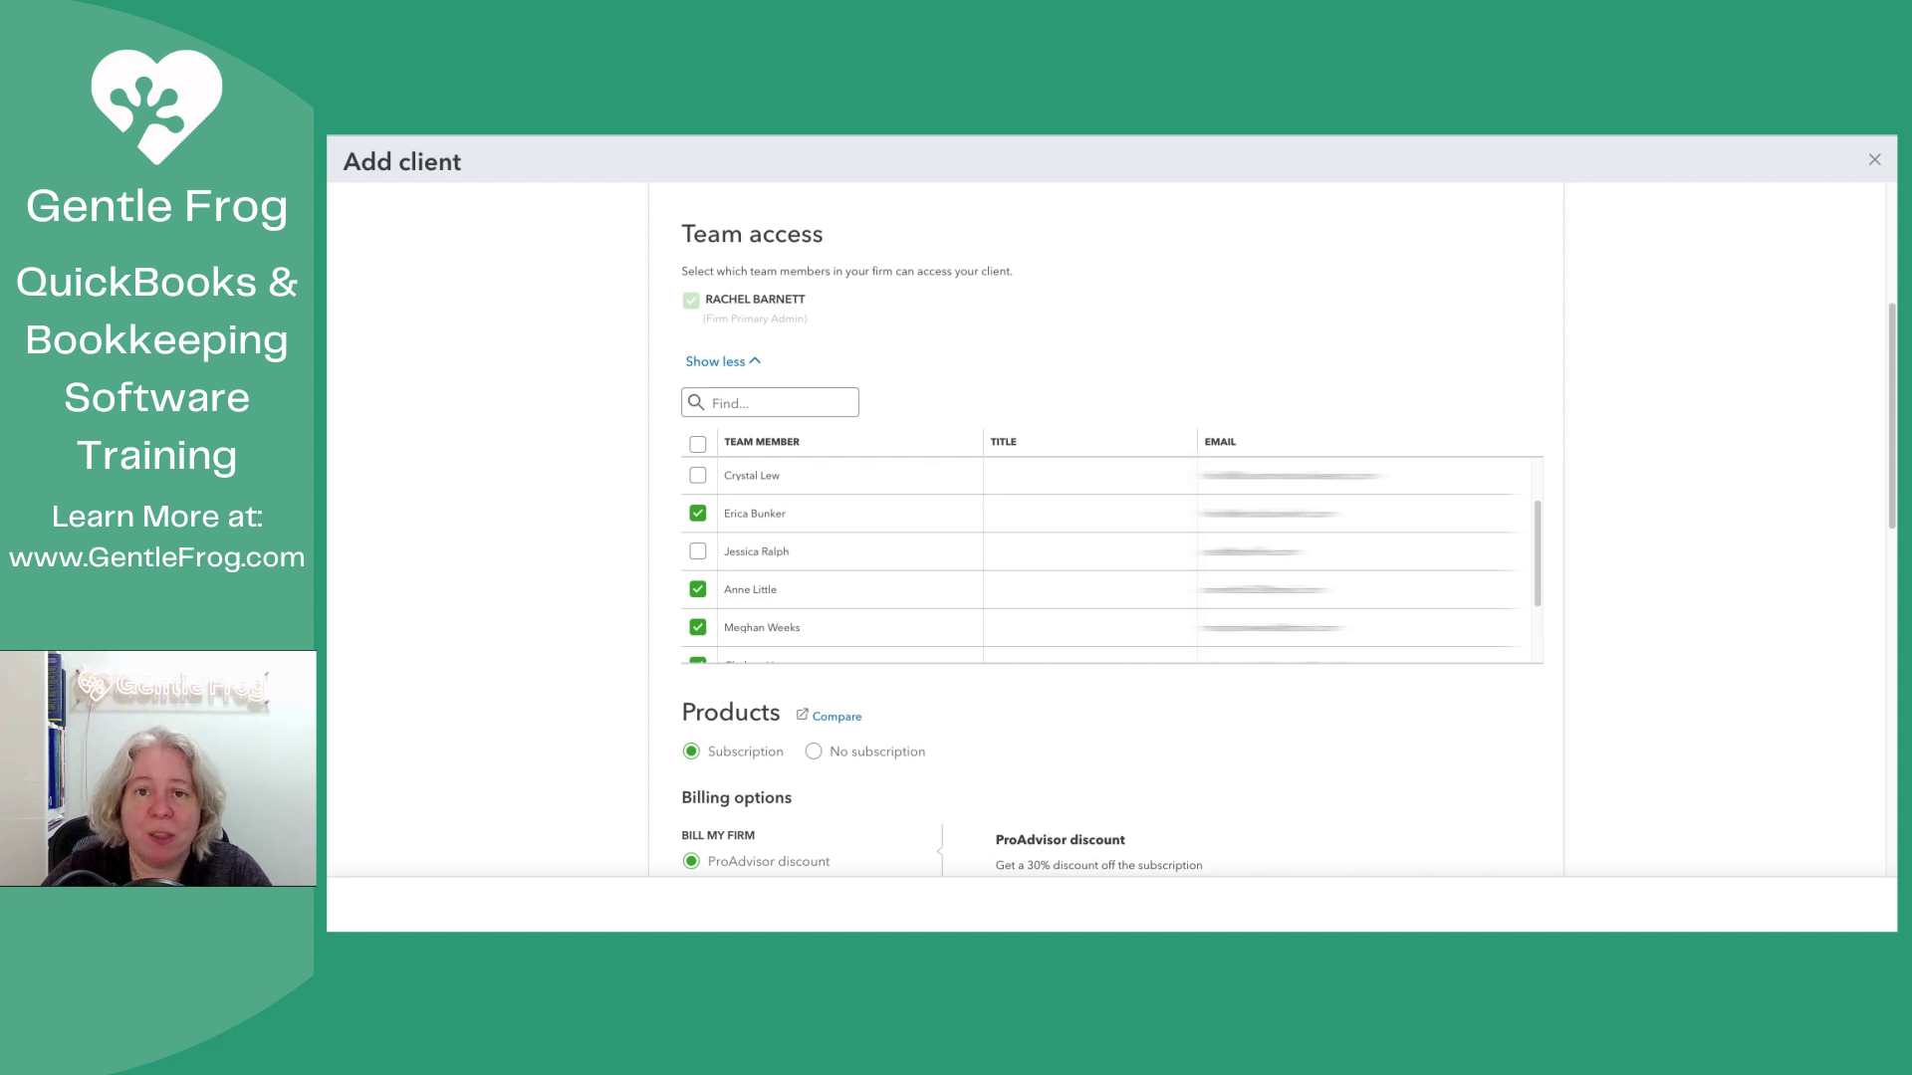
{"action": "scroll", "coordinate": [1112, 530], "scroll_direction": "down", "scroll_amount": 3}
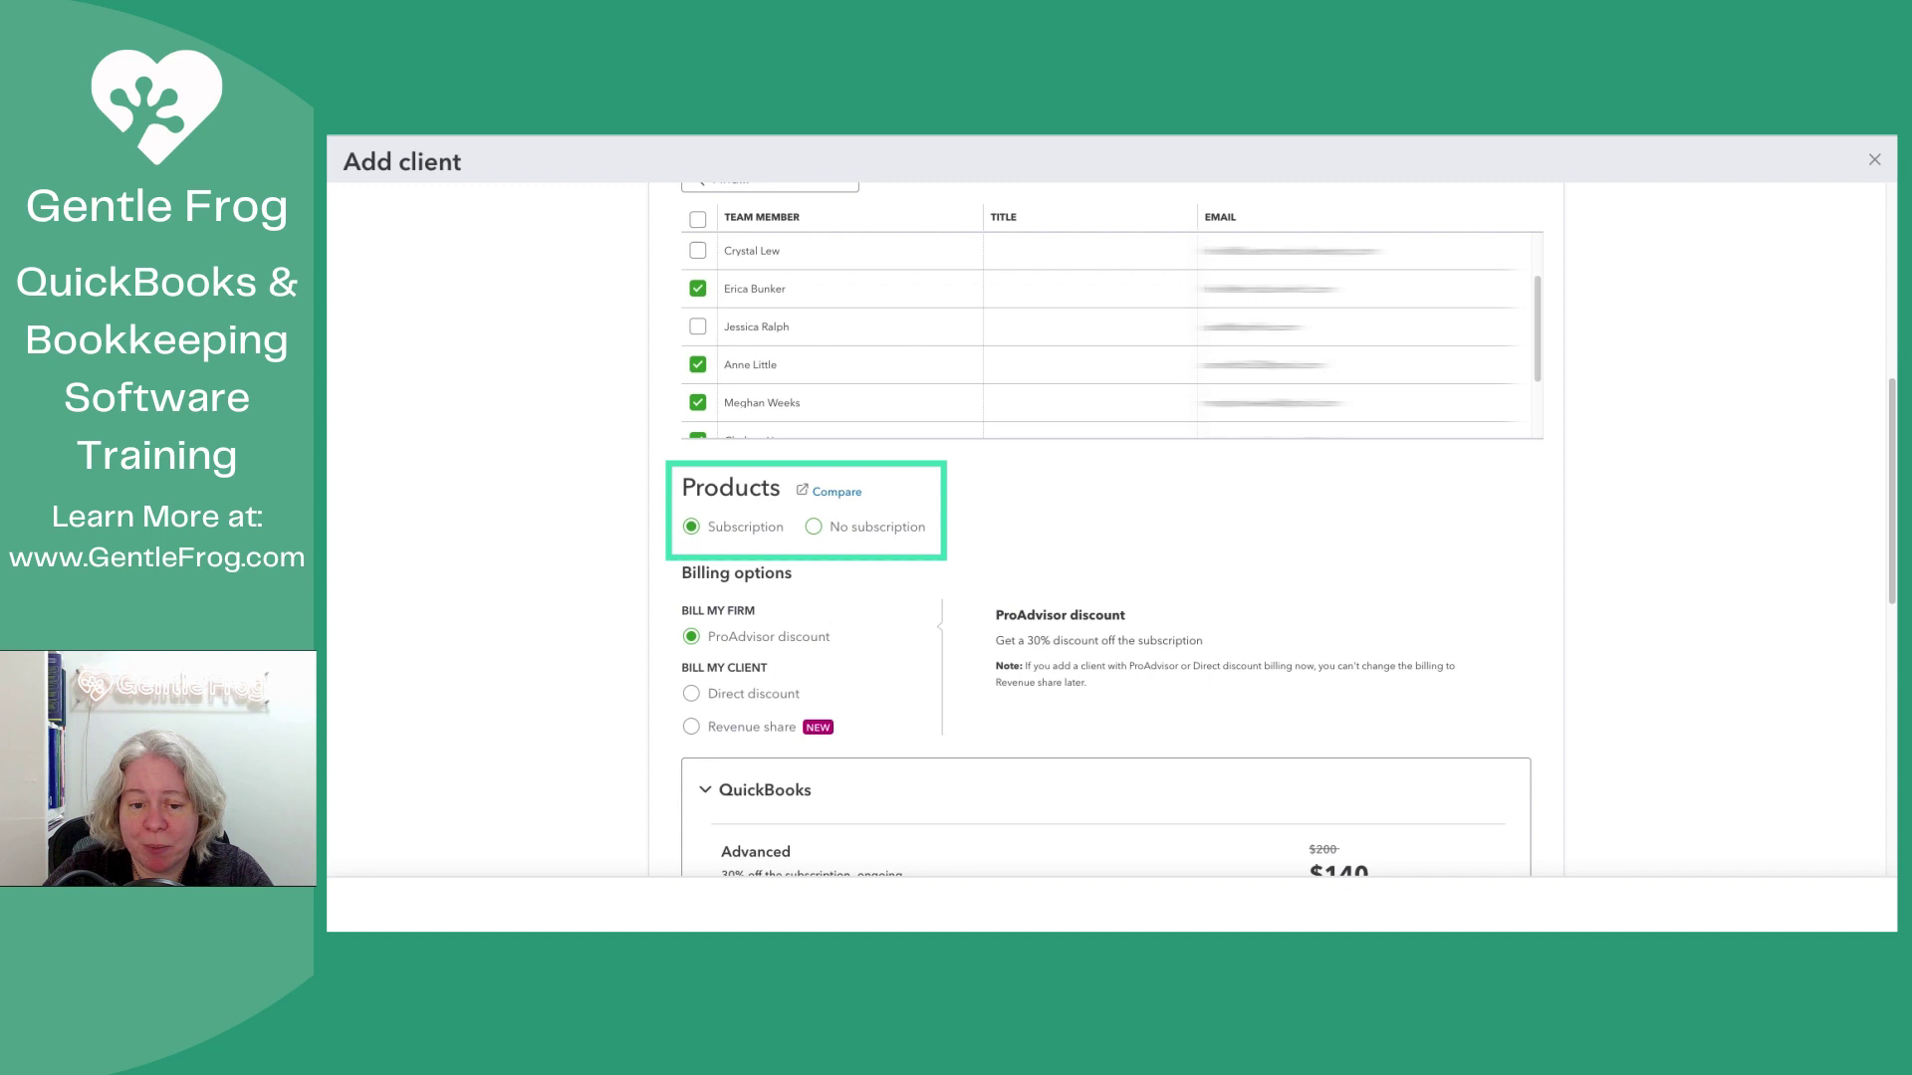
{"action": "left_click", "coordinate": [813, 527]}
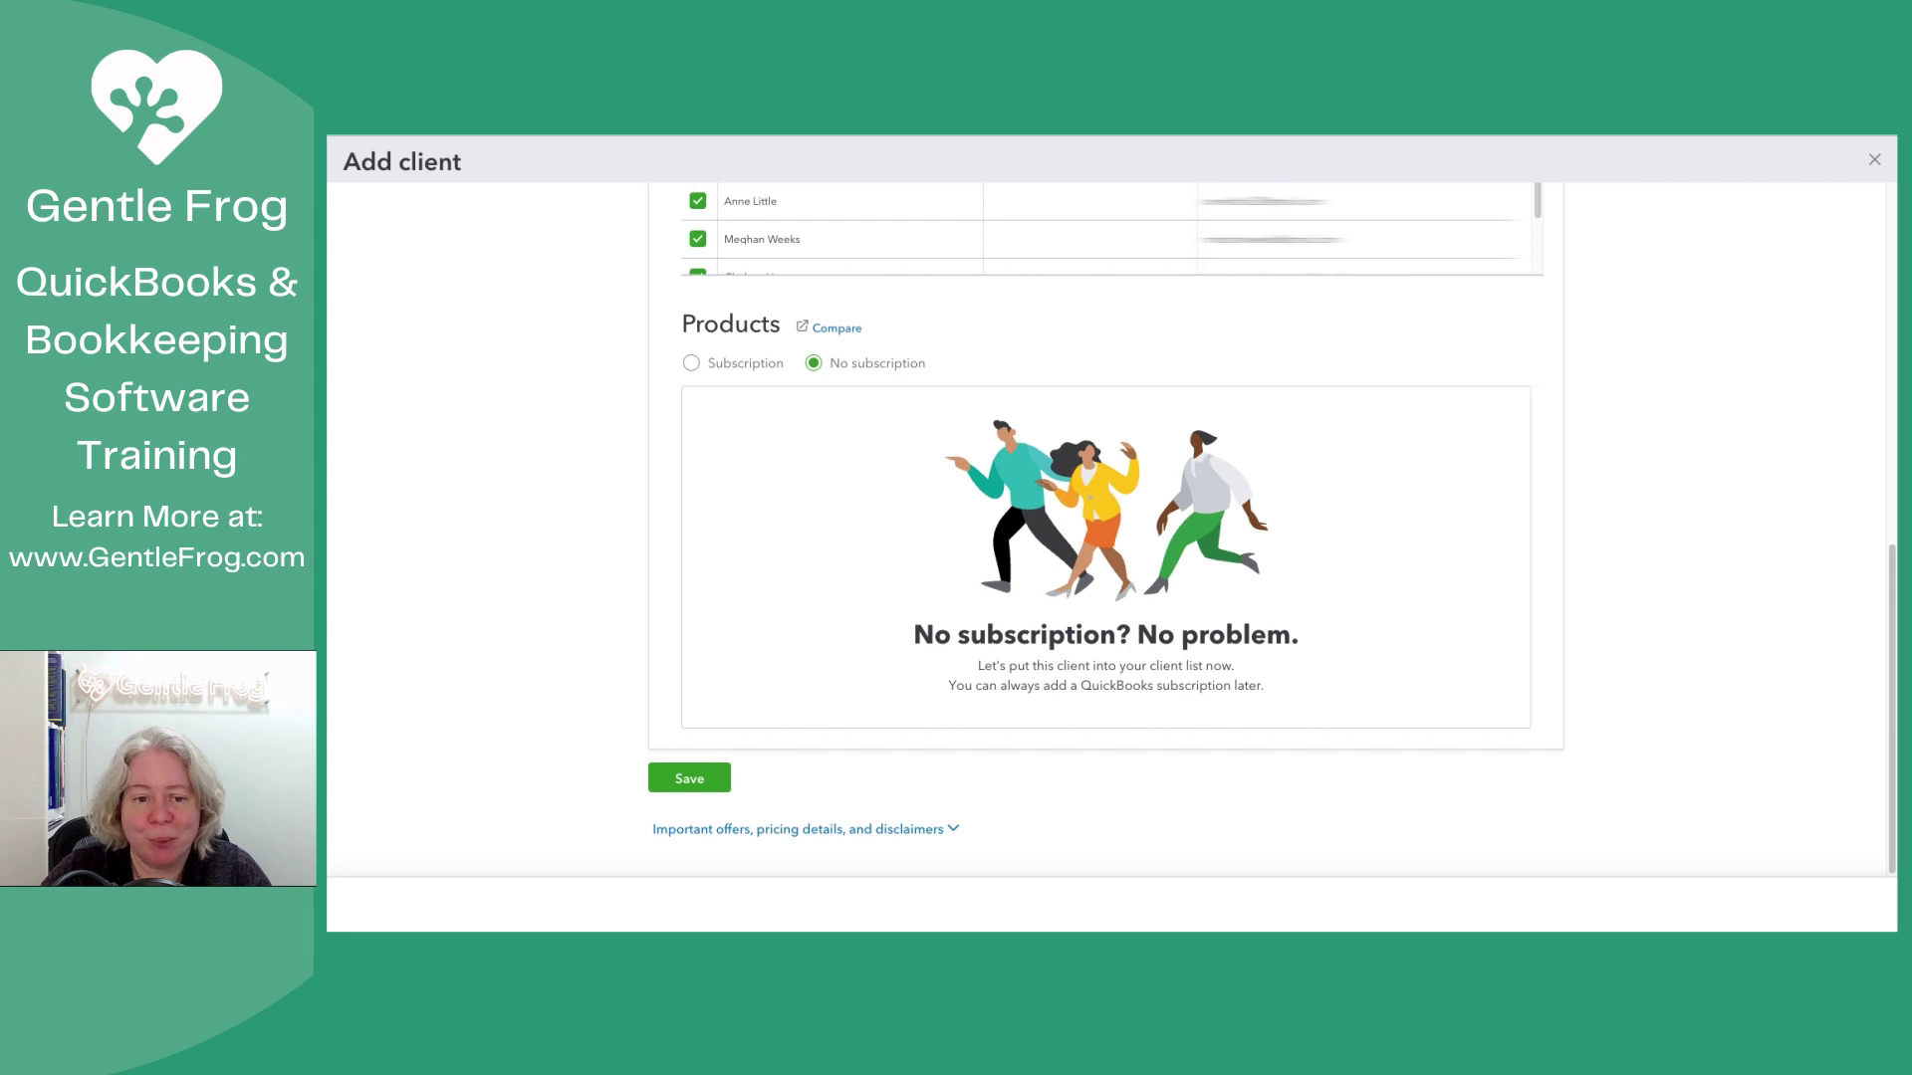
{"action": "left_click", "coordinate": [691, 363]}
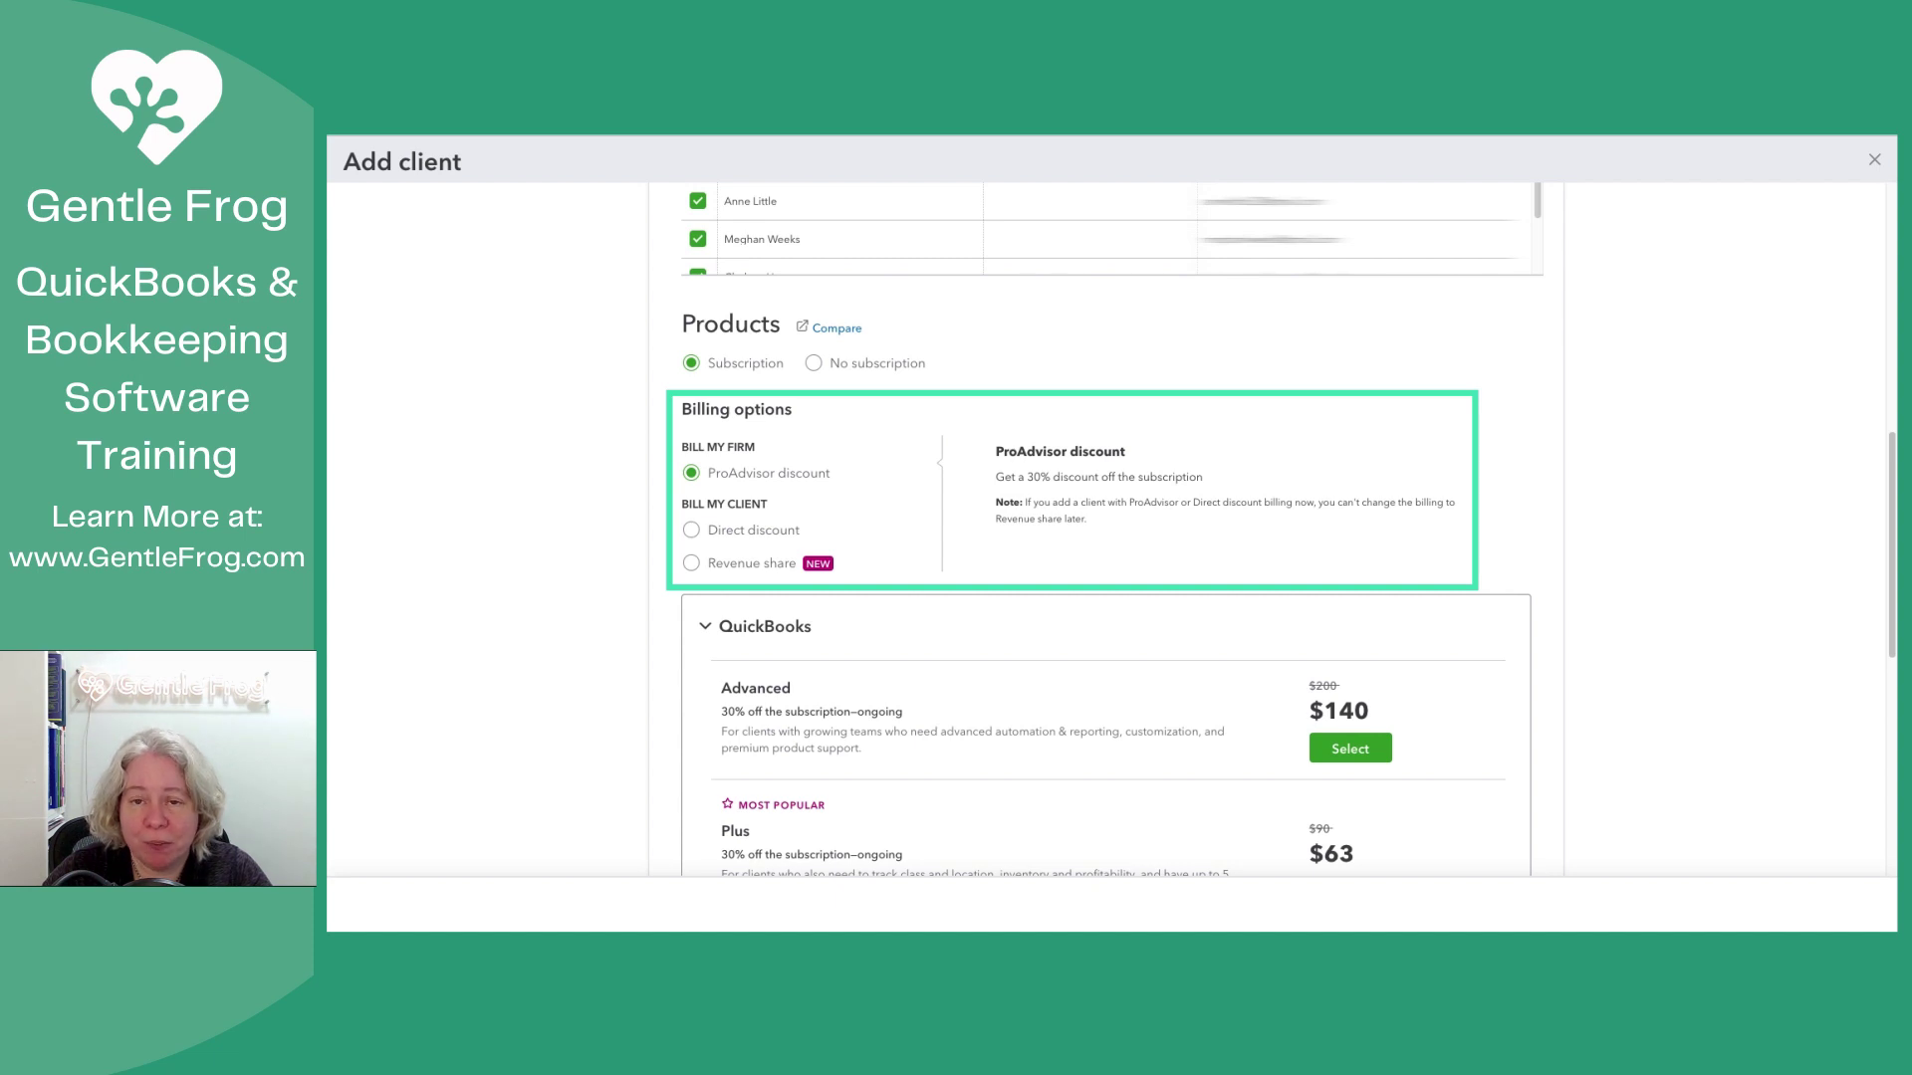
{"action": "scroll", "coordinate": [1105, 527], "scroll_direction": "down", "scroll_amount": 7}
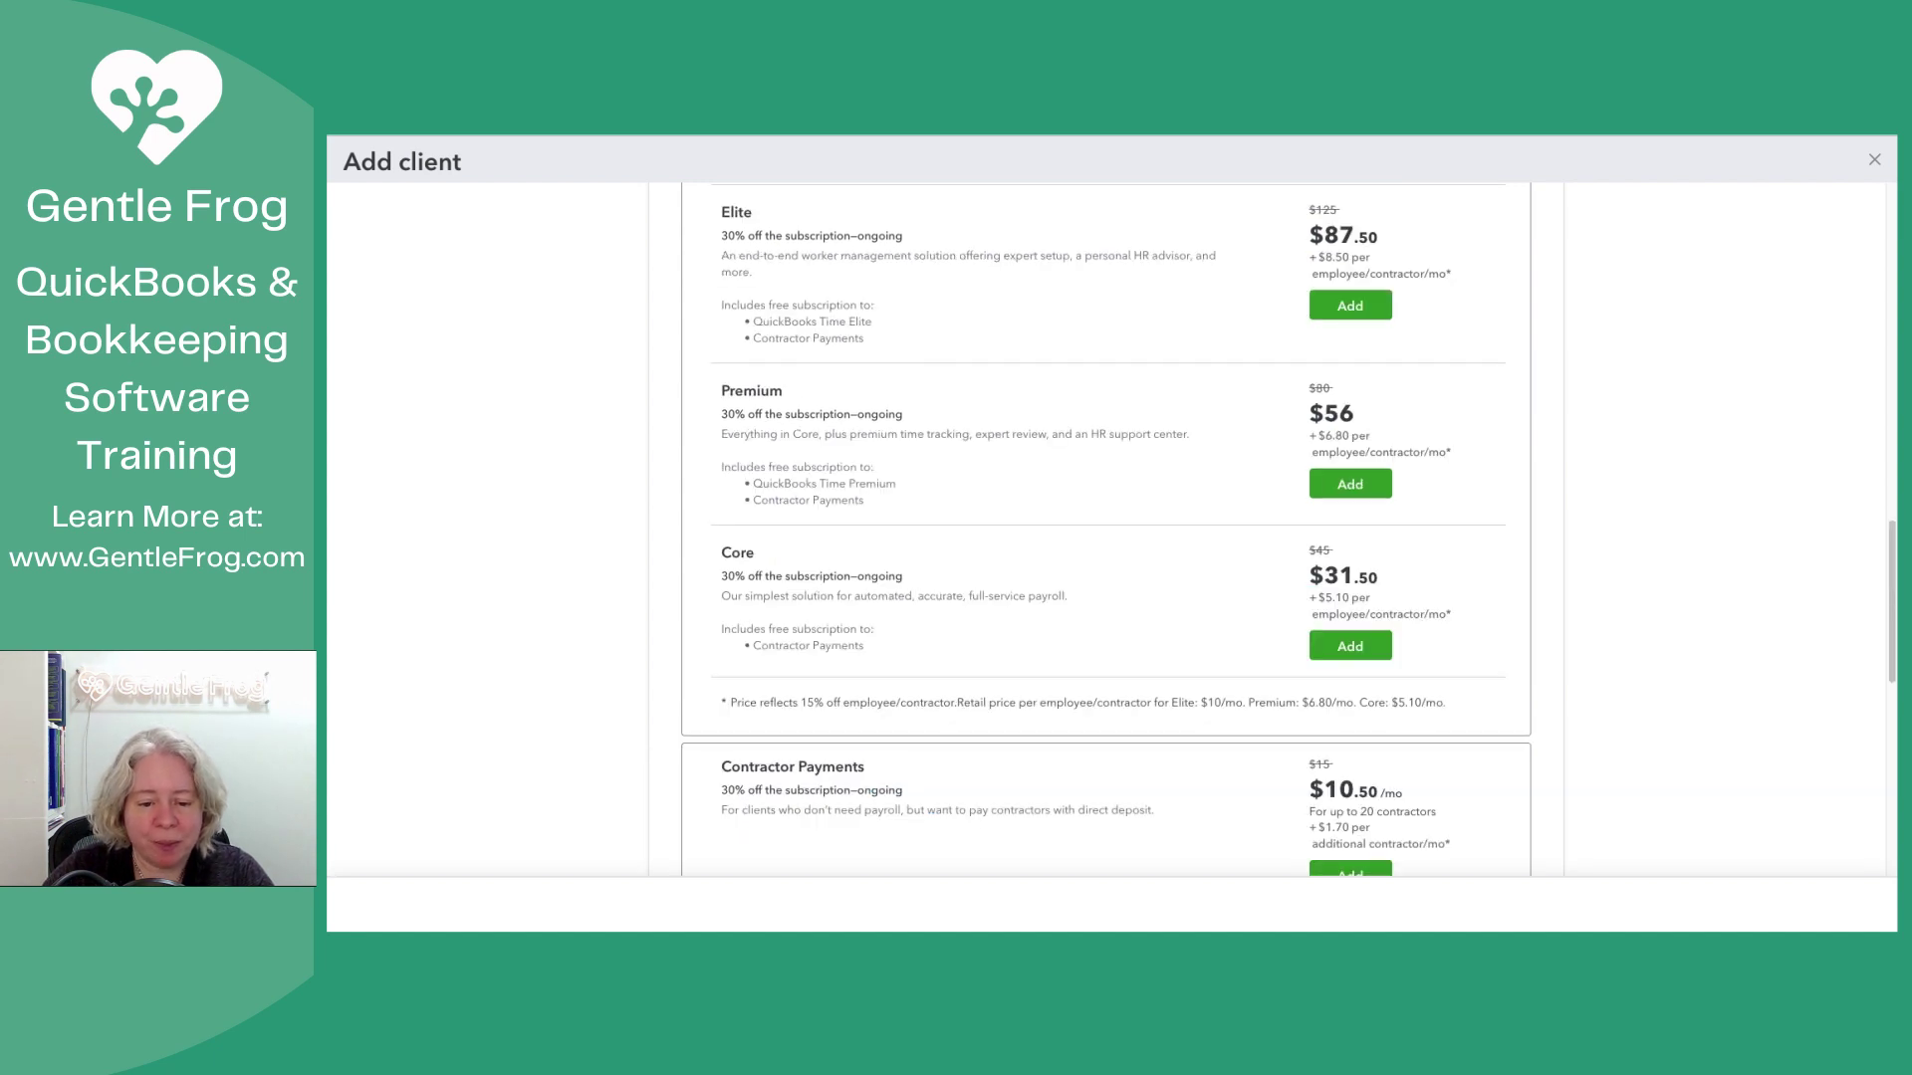
Step: Scroll past the Payroll and Time add-ons without adding either to the Ledger plan
{"action": "scroll", "coordinate": [1106, 527], "scroll_direction": "up", "scroll_amount": 3}
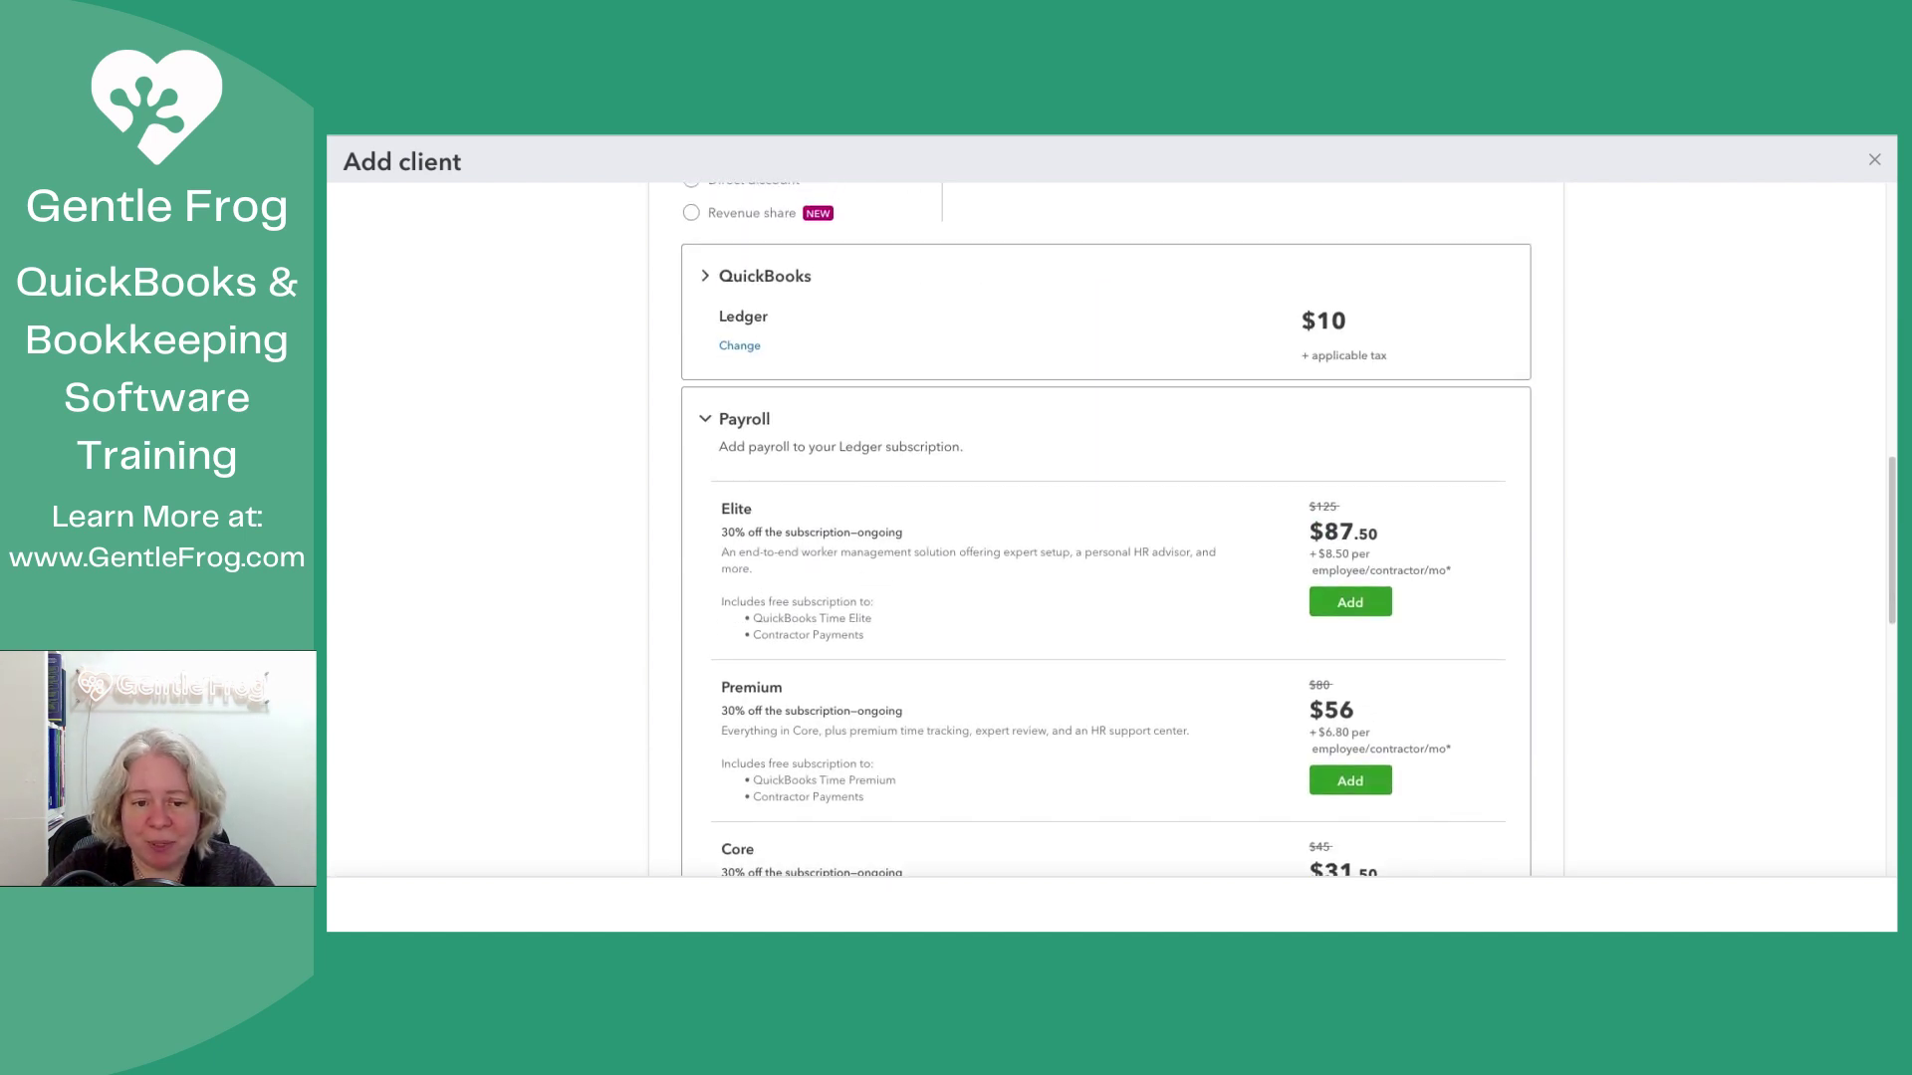
{"action": "scroll", "coordinate": [1106, 528], "scroll_direction": "down", "scroll_amount": 1}
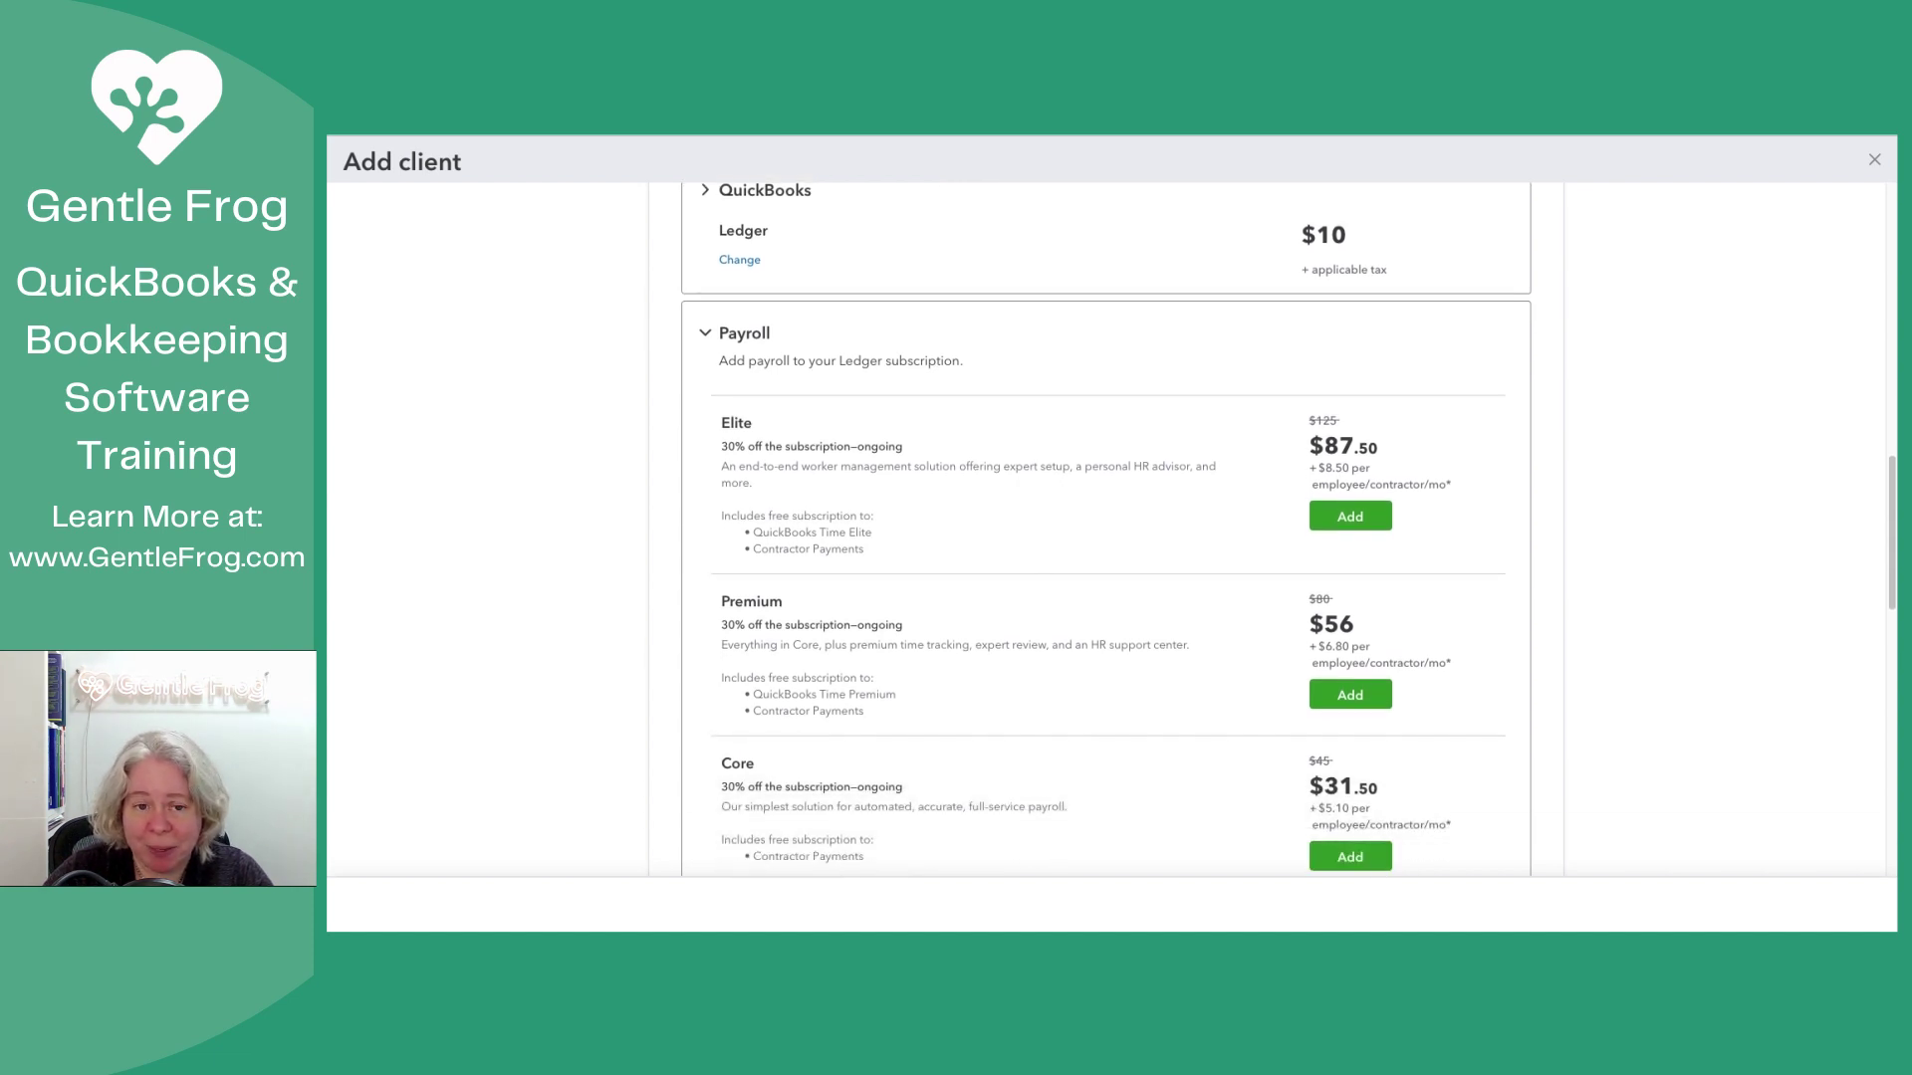
{"action": "scroll", "coordinate": [1105, 528], "scroll_direction": "down", "scroll_amount": 8}
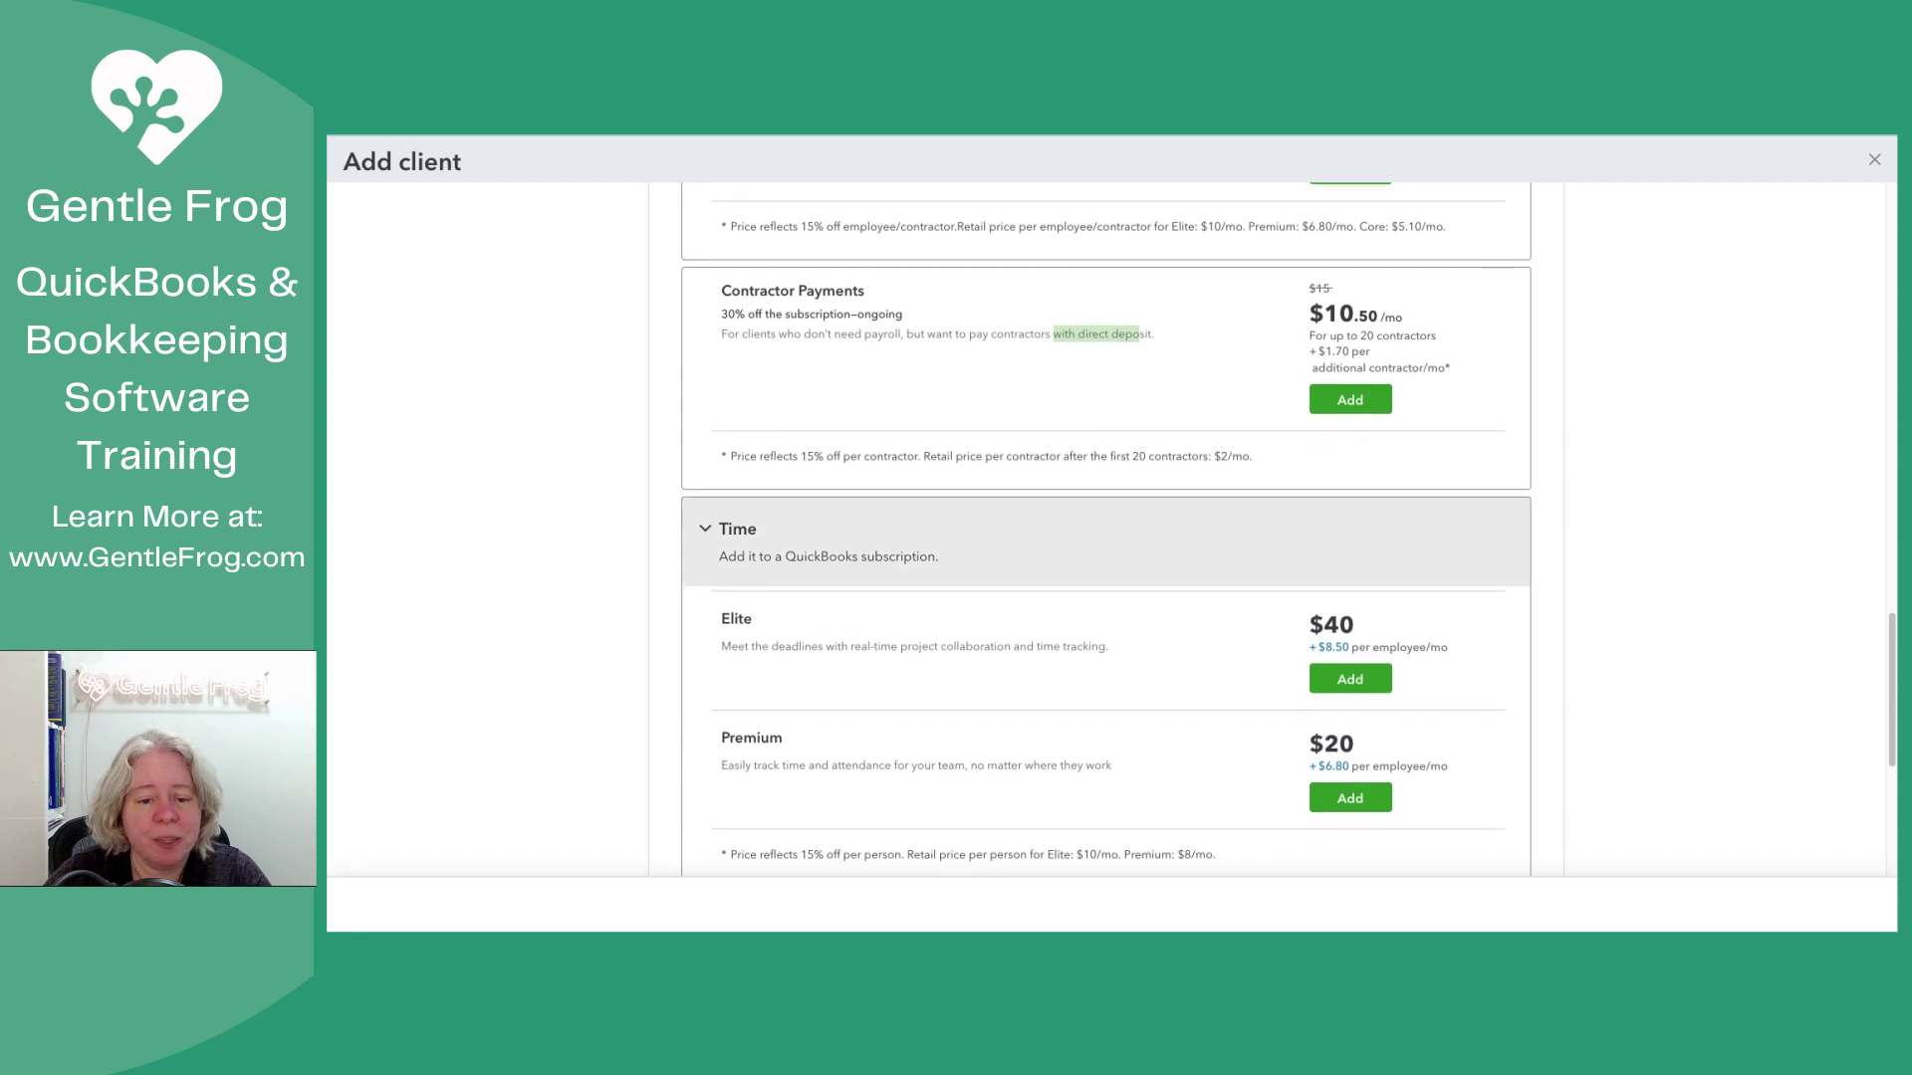
Step: Tick 'Make me the primary admin' beneath the $10 total billed to the firm
{"action": "scroll", "coordinate": [1105, 528], "scroll_direction": "down", "scroll_amount": 2}
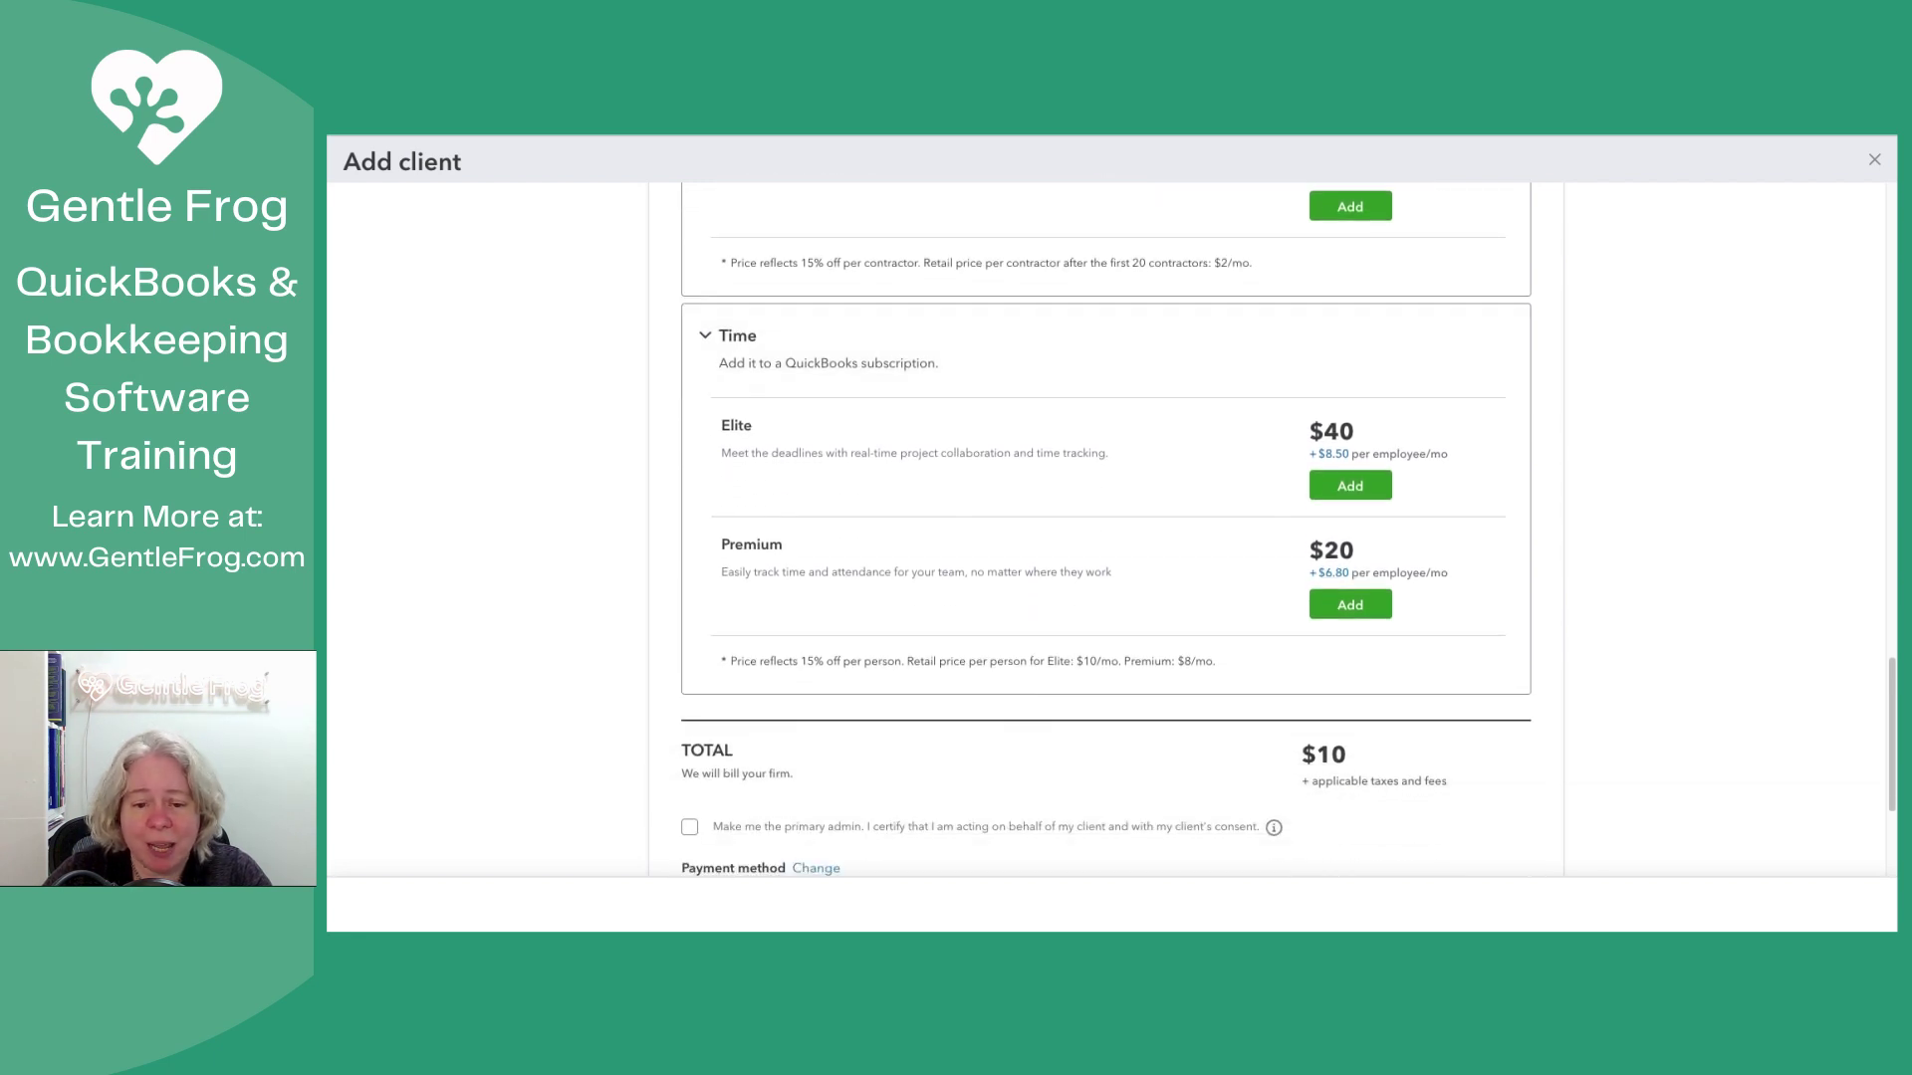
{"action": "scroll", "coordinate": [1106, 528], "scroll_direction": "down", "scroll_amount": 3}
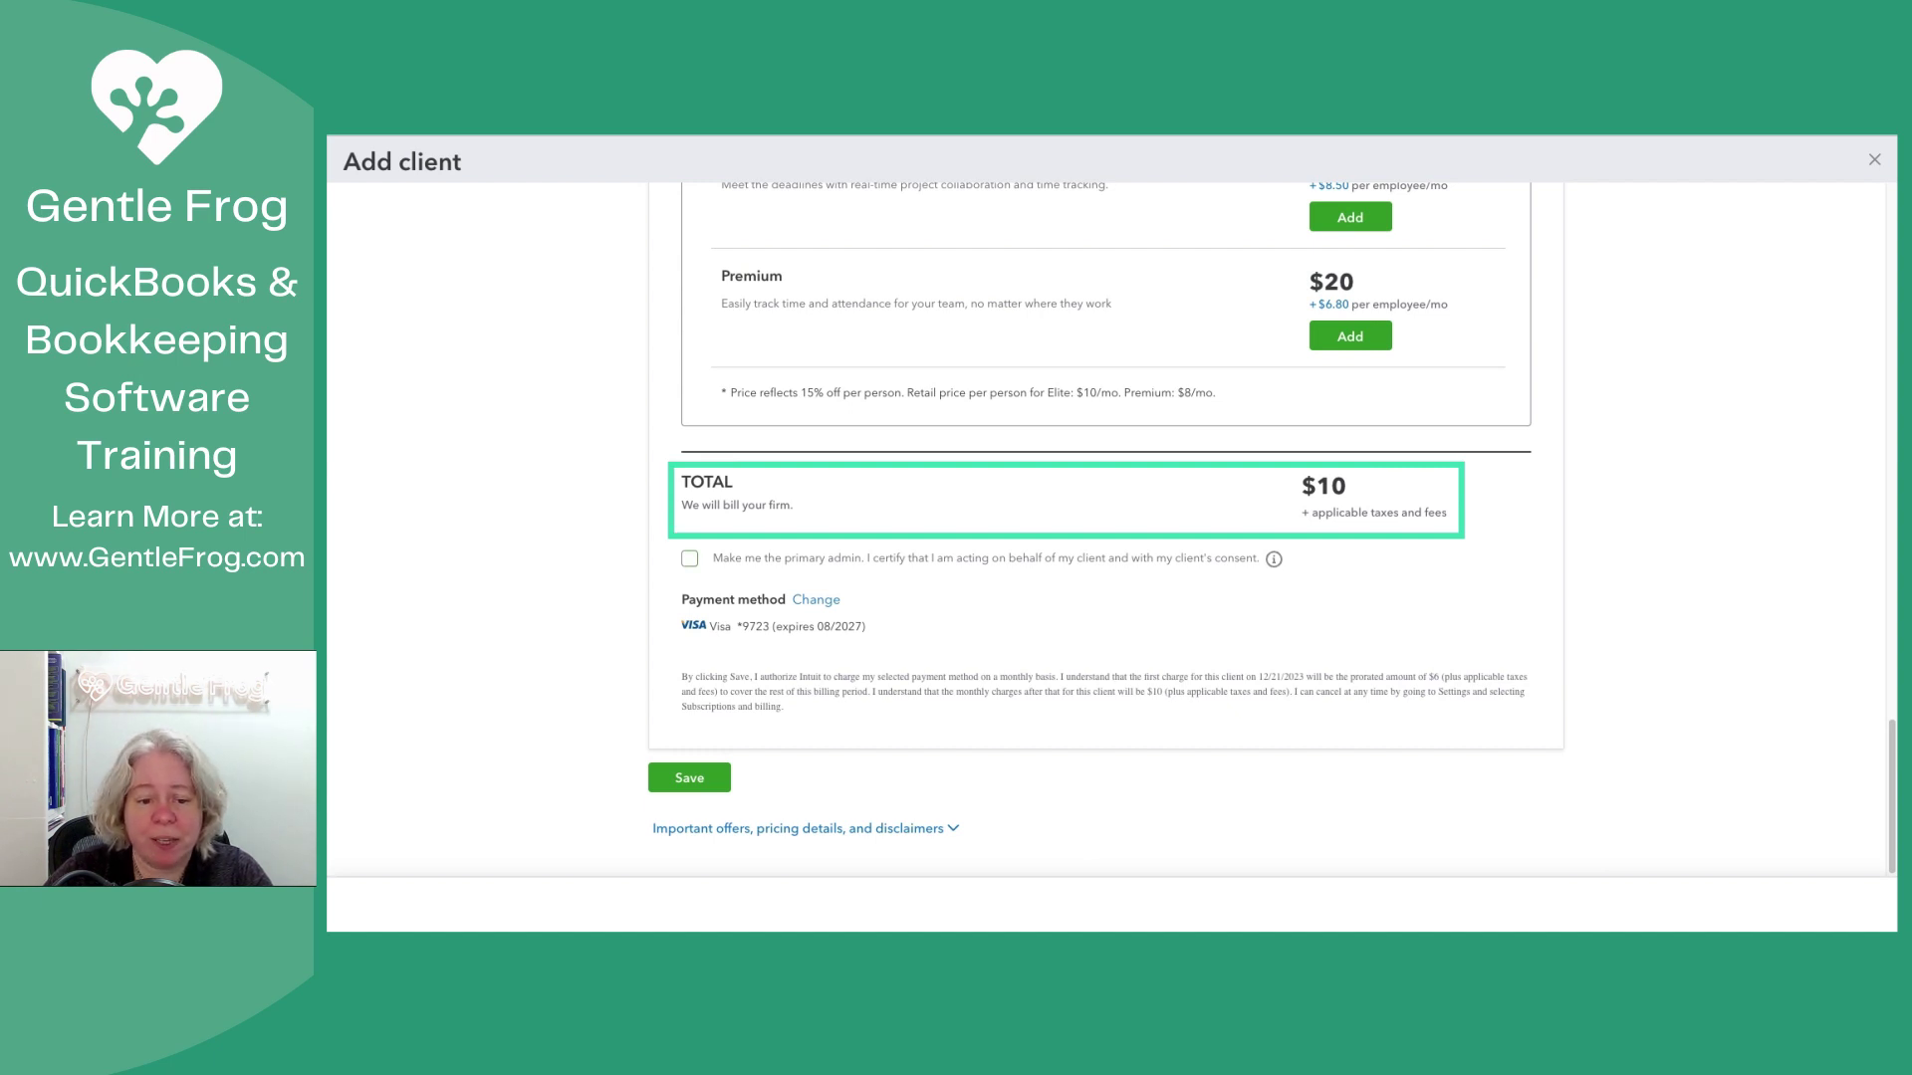
{"action": "left_click", "coordinate": [690, 558]}
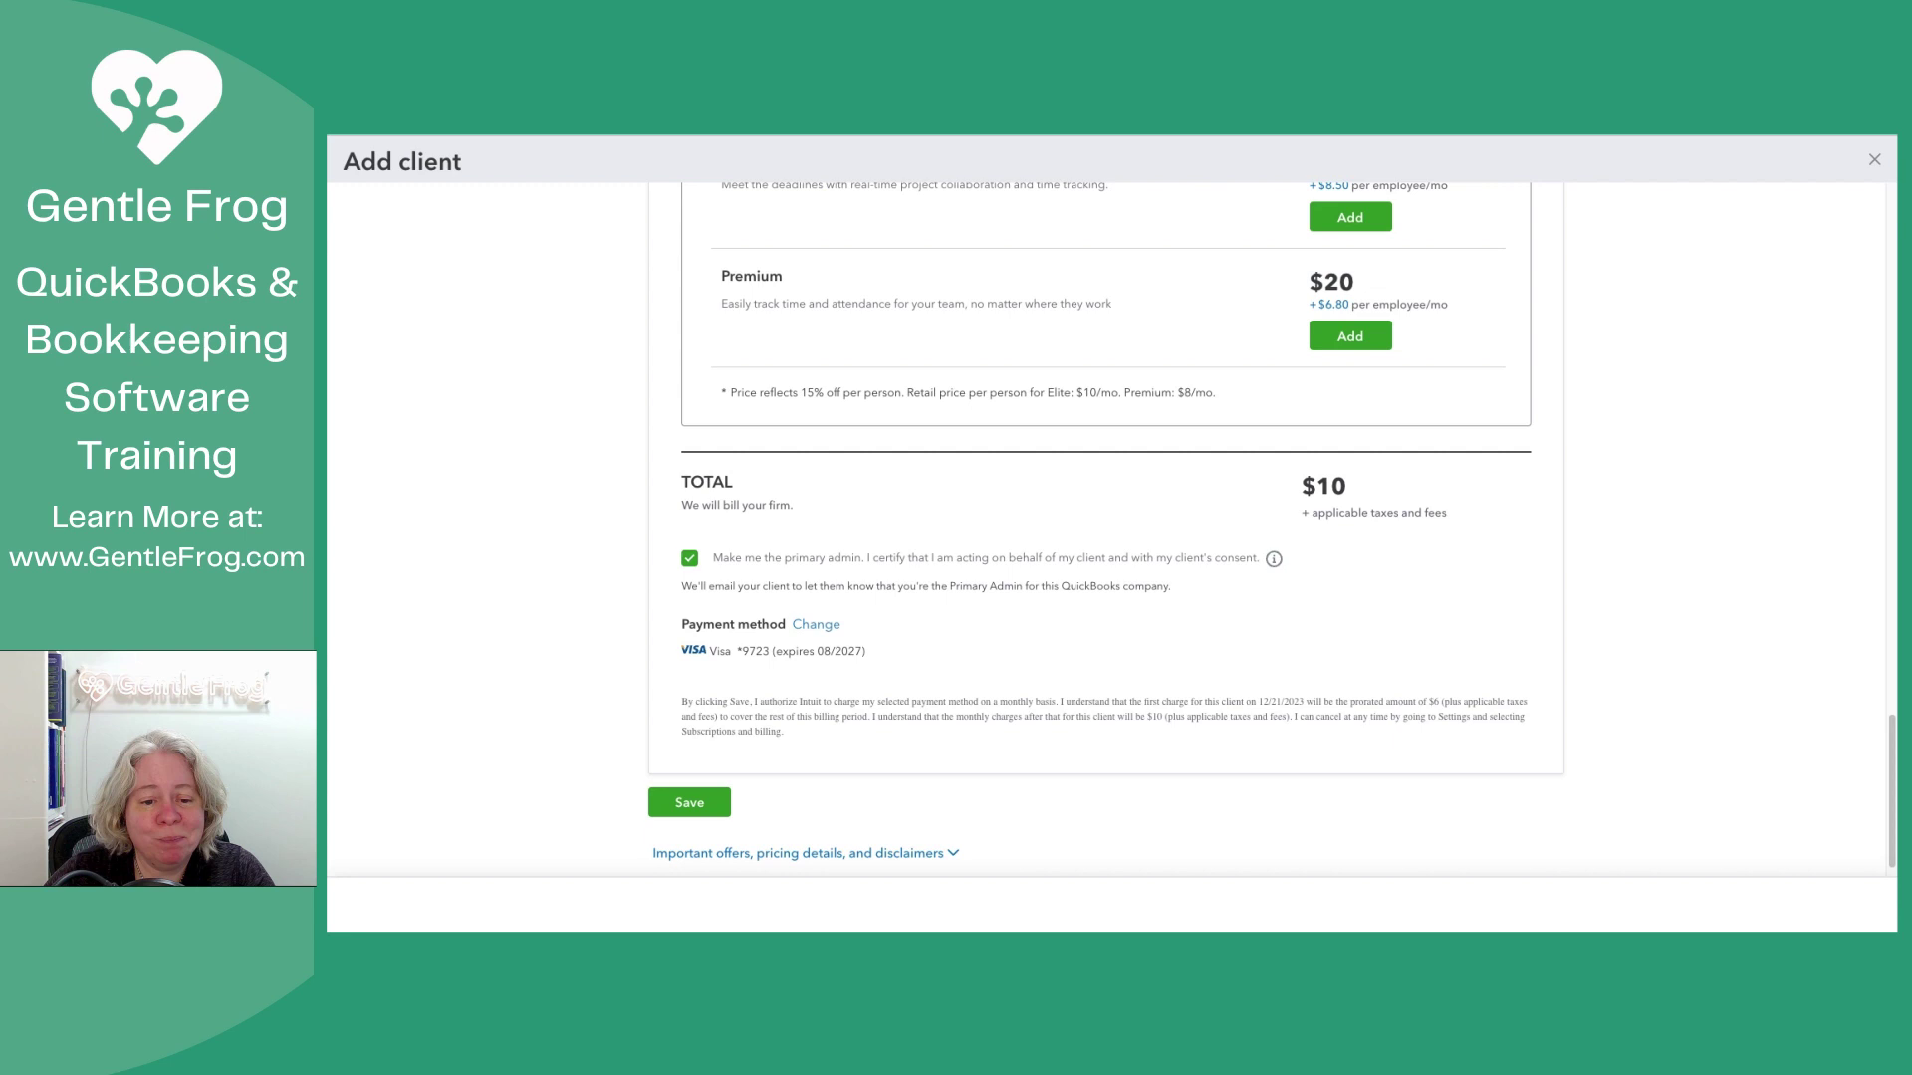